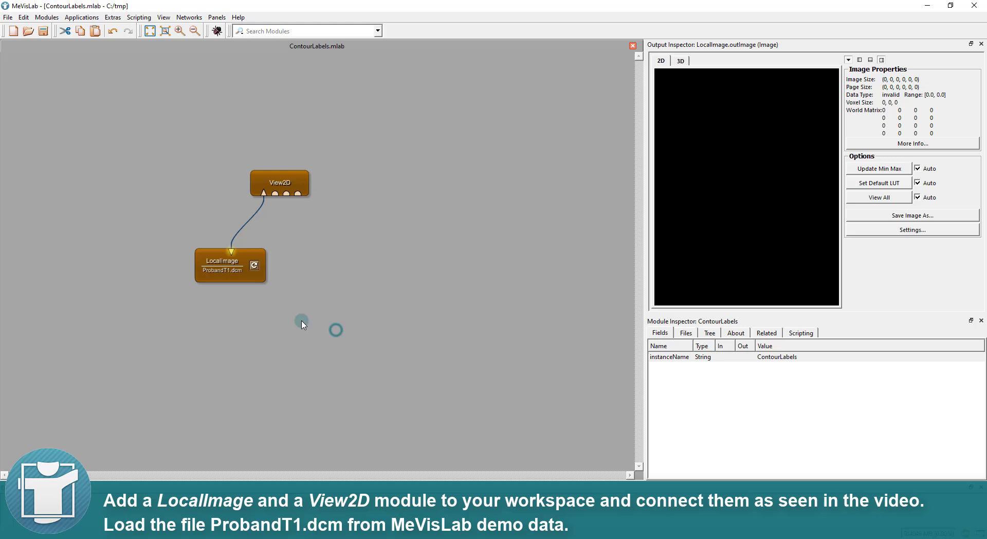
Load ProbandT1.dcm through LocalImage, then select the SoView2DCSOExtensibleEditor module
{"action": "left_click", "coordinate": [226, 272]}
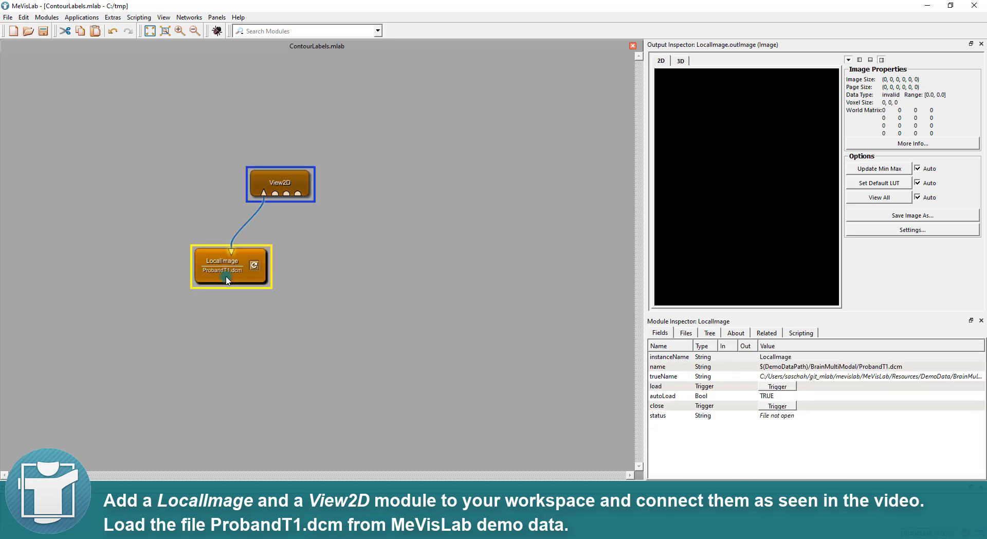
{"action": "double_click", "coordinate": [225, 277]}
{"action": "left_click_drag", "start_coordinate": [514, 268], "coordinate": [548, 267]}
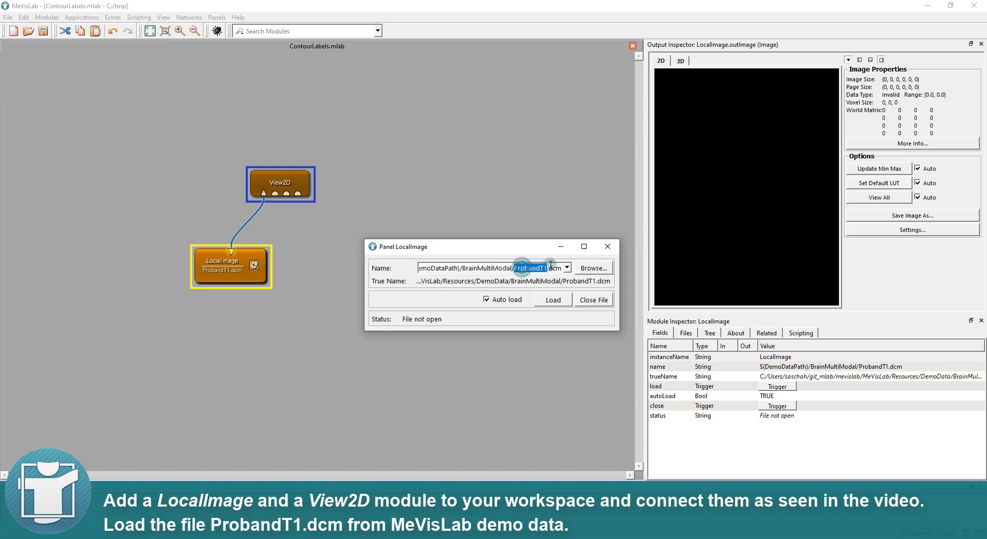
{"action": "left_click", "coordinate": [554, 300]}
{"action": "left_click", "coordinate": [608, 247]}
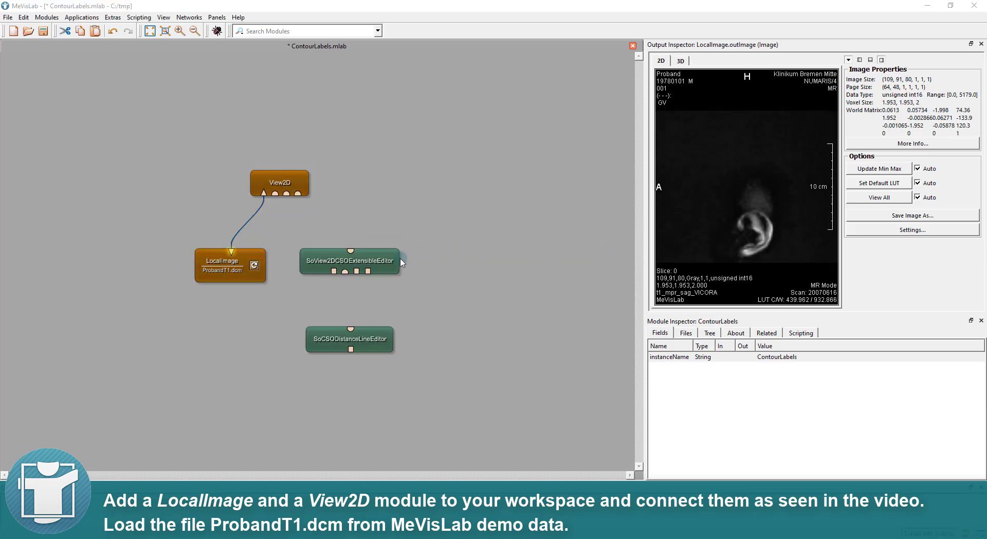
{"action": "left_click", "coordinate": [388, 264]}
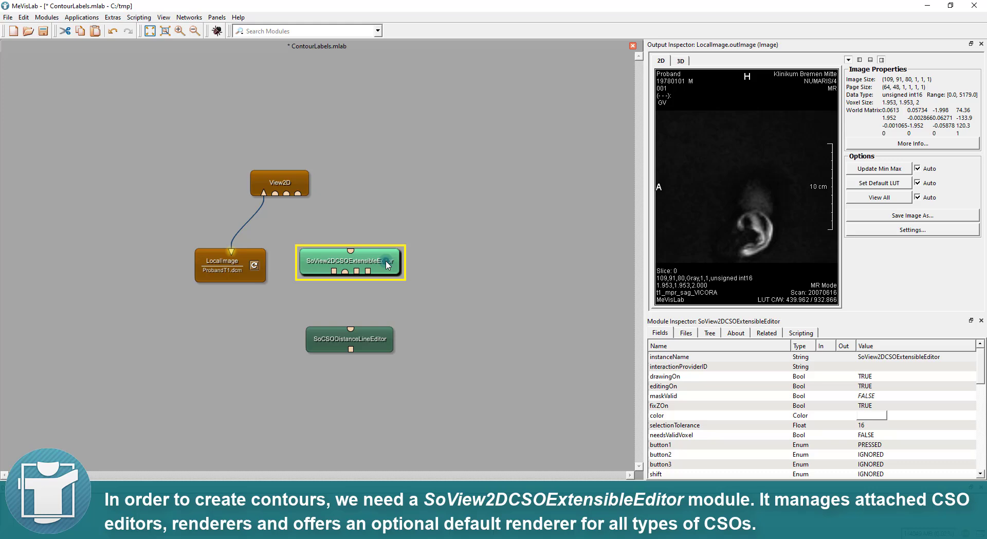
{"action": "double_click", "coordinate": [388, 264]}
{"action": "left_click", "coordinate": [456, 207]}
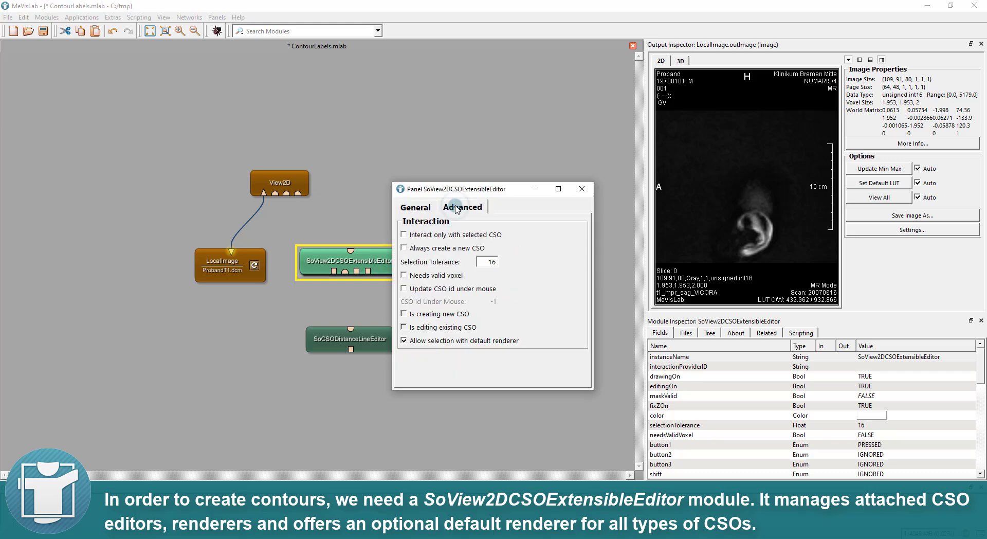
{"action": "left_click", "coordinate": [426, 207]}
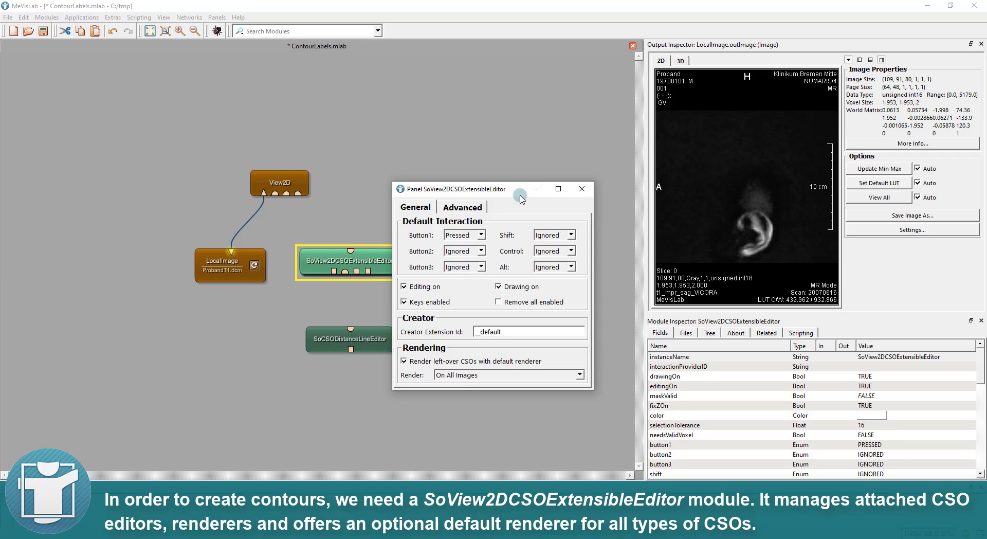
Connect the SoCSODistanceLineEditor output to the SoView2DCSOExtensibleEditor's inExtensions input
{"action": "left_click", "coordinate": [582, 189]}
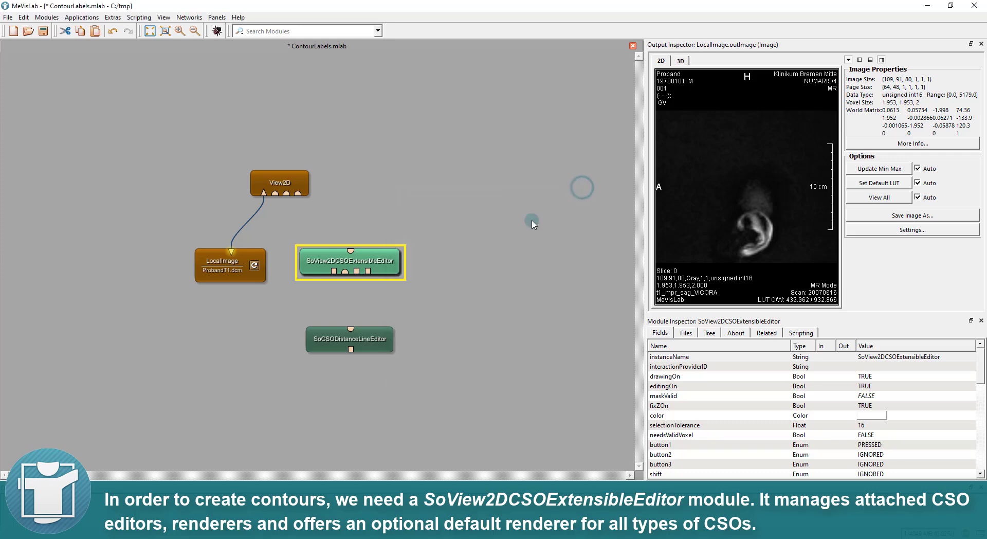
{"action": "double_click", "coordinate": [376, 340]}
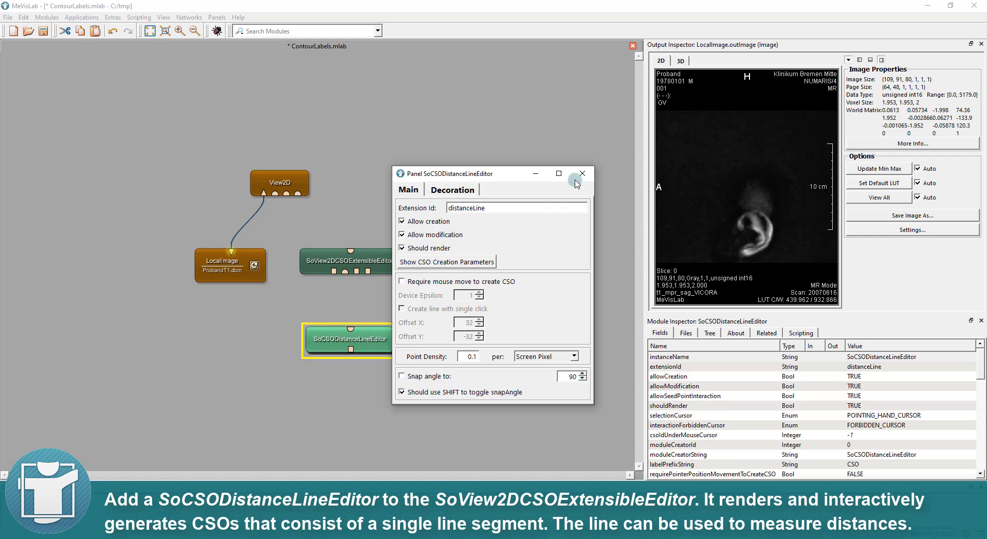
{"action": "left_click", "coordinate": [582, 174]}
{"action": "left_click_drag", "start_coordinate": [351, 329], "coordinate": [279, 204]}
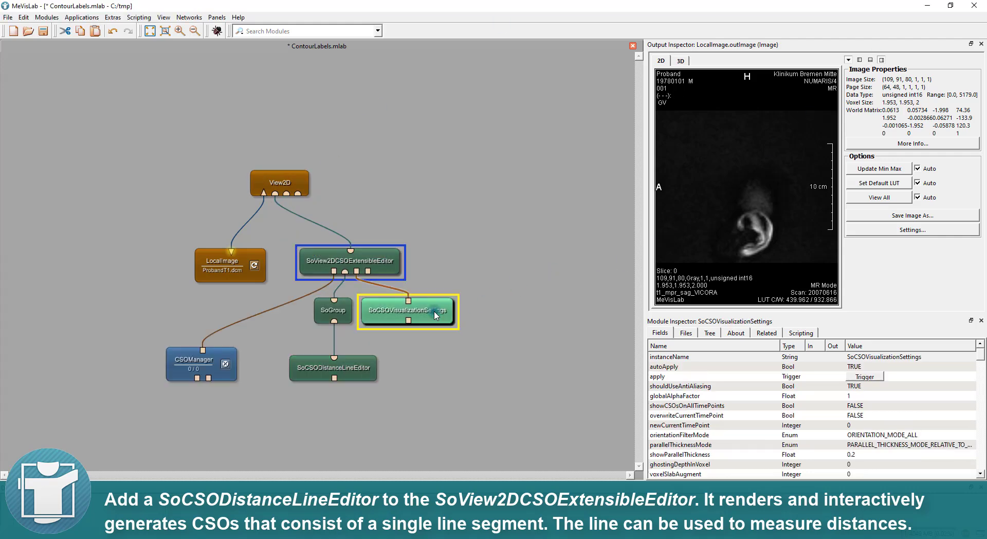
Review SoCSOVisualizationSettings' seed point and selection tabs, then check the empty CSOManager panel
{"action": "double_click", "coordinate": [435, 312]}
{"action": "left_click", "coordinate": [469, 107]}
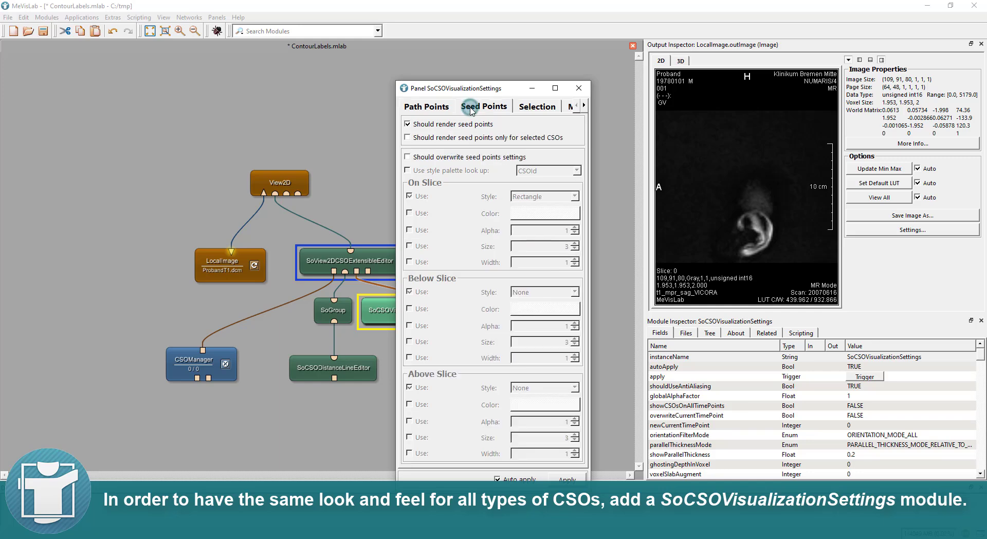
{"action": "left_click", "coordinate": [534, 106]}
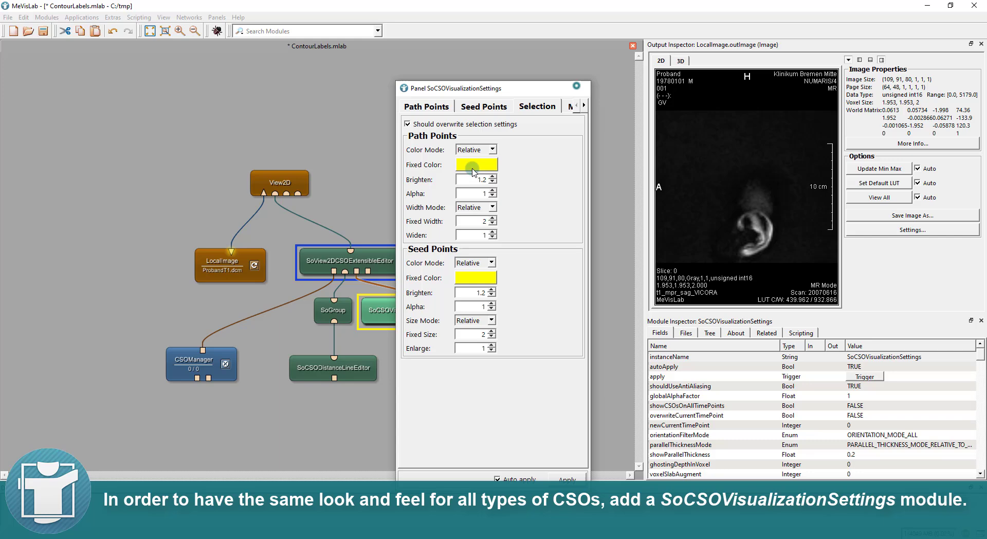
{"action": "left_click", "coordinate": [578, 87]}
{"action": "double_click", "coordinate": [179, 365]}
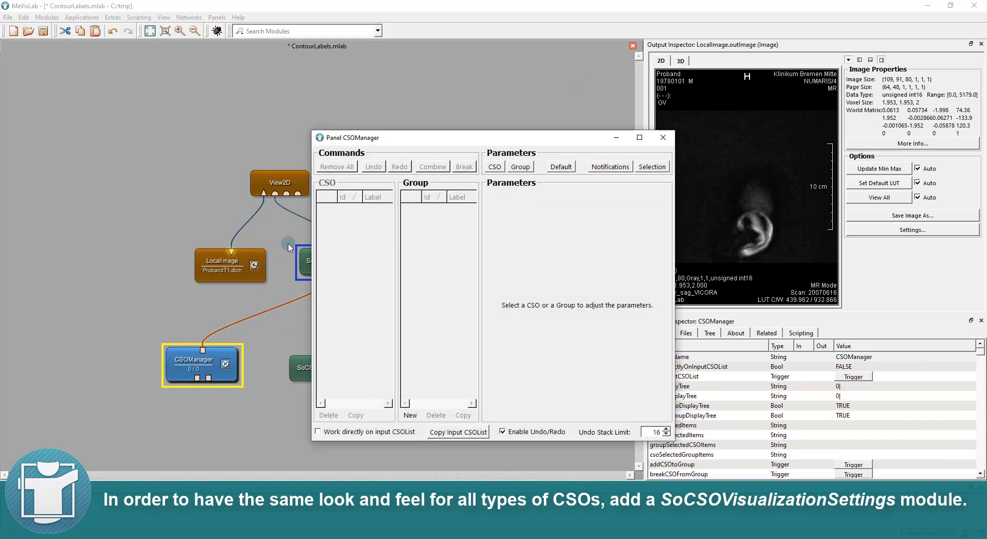
{"action": "left_click", "coordinate": [663, 137]}
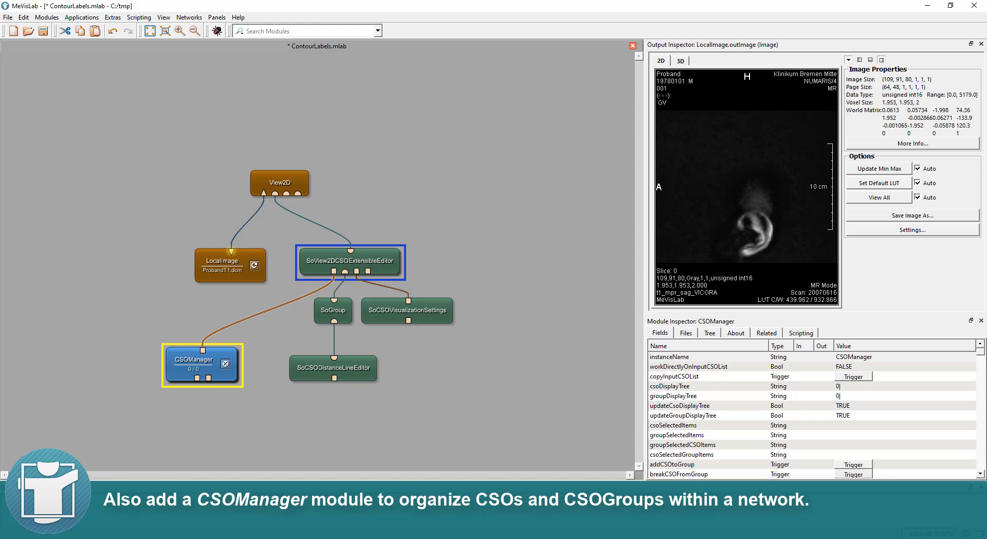
In the View2D viewer, draw a distance line across the slice and drag it horizontal
{"action": "double_click", "coordinate": [285, 177]}
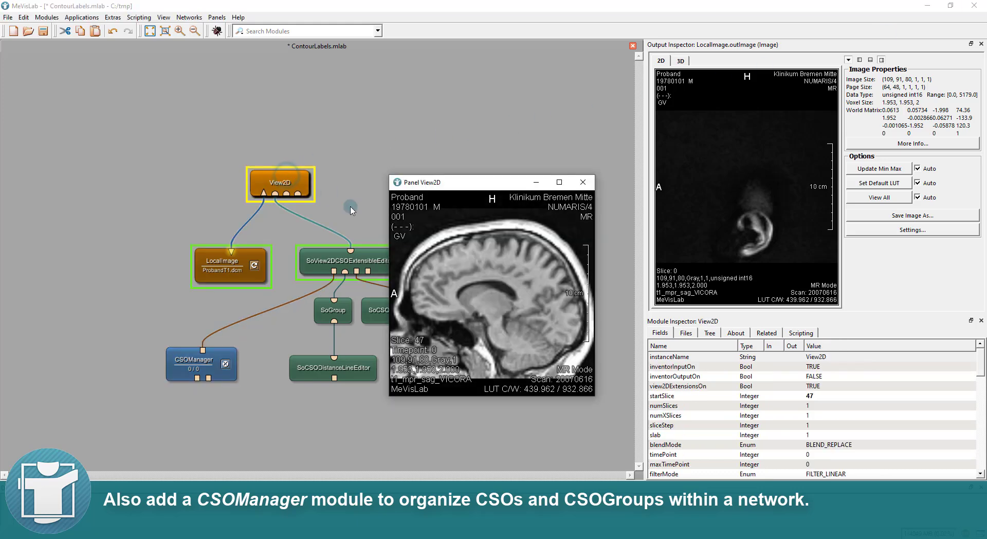
{"action": "left_click_drag", "start_coordinate": [448, 261], "coordinate": [520, 279]}
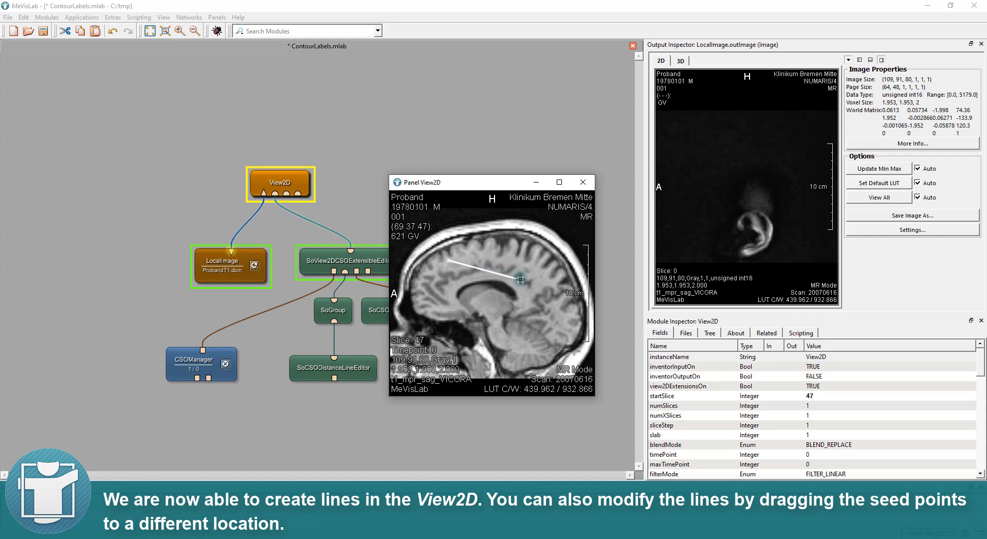
{"action": "left_click_drag", "start_coordinate": [521, 279], "coordinate": [484, 252]}
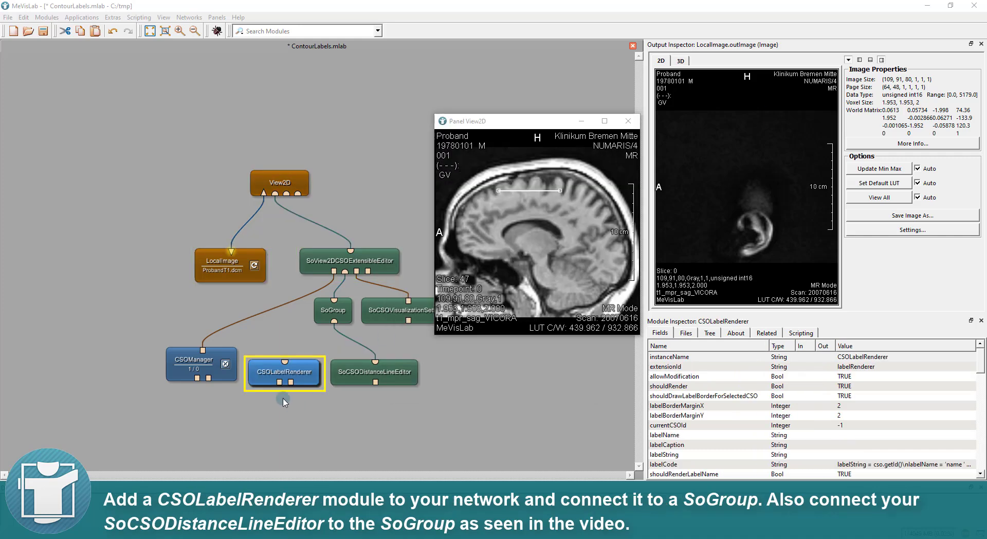
Connect CSOLabelRenderer to the SoGroup and reposition the distance line with its ID label
{"action": "left_click", "coordinate": [262, 374]}
{"action": "left_click_drag", "start_coordinate": [284, 362], "coordinate": [327, 321]}
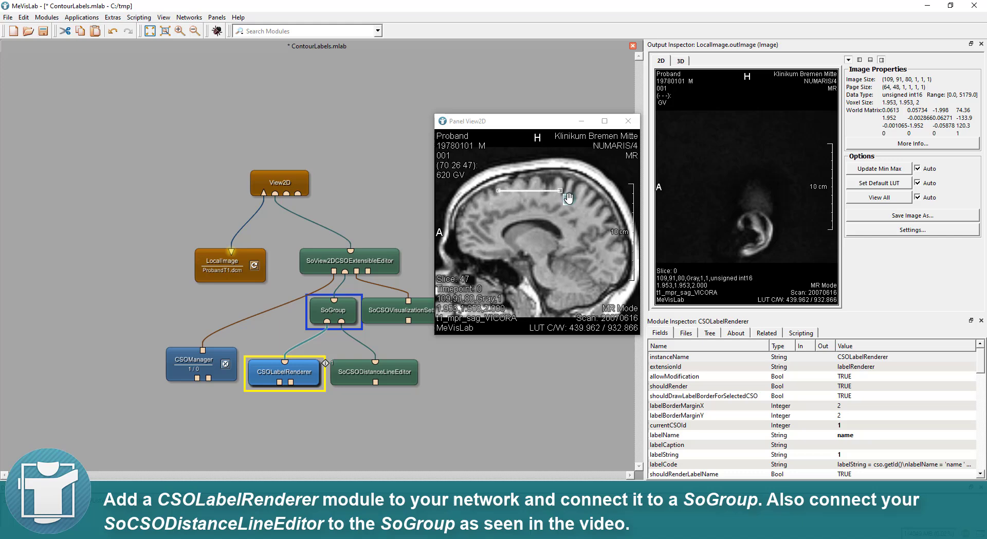
{"action": "left_click_drag", "start_coordinate": [535, 191], "coordinate": [569, 227]}
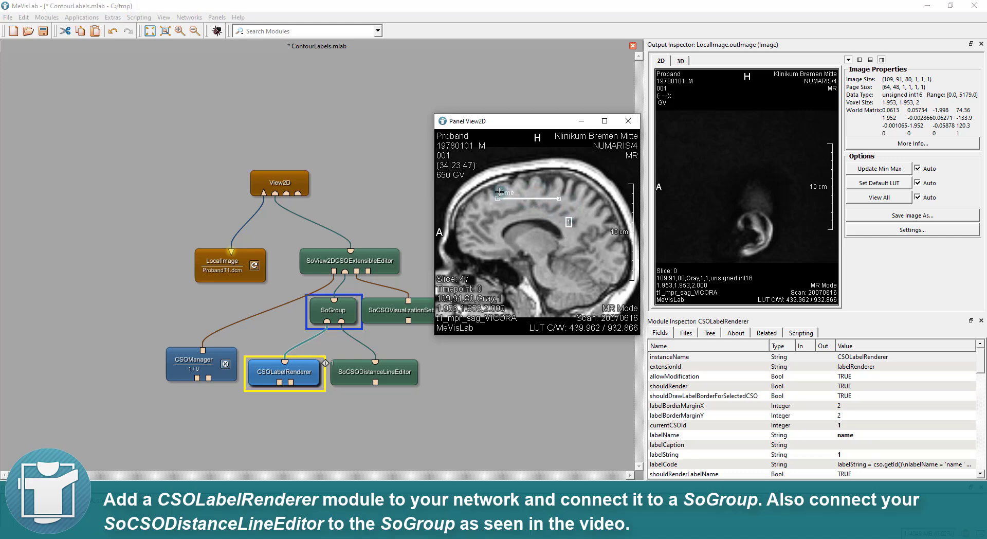
{"action": "mouse_move", "coordinate": [510, 197]}
{"action": "left_mouse_down"}
{"action": "mouse_move", "coordinate": [525, 195]}
{"action": "mouse_move", "coordinate": [497, 202]}
{"action": "mouse_move", "coordinate": [509, 194]}
{"action": "left_mouse_up"}
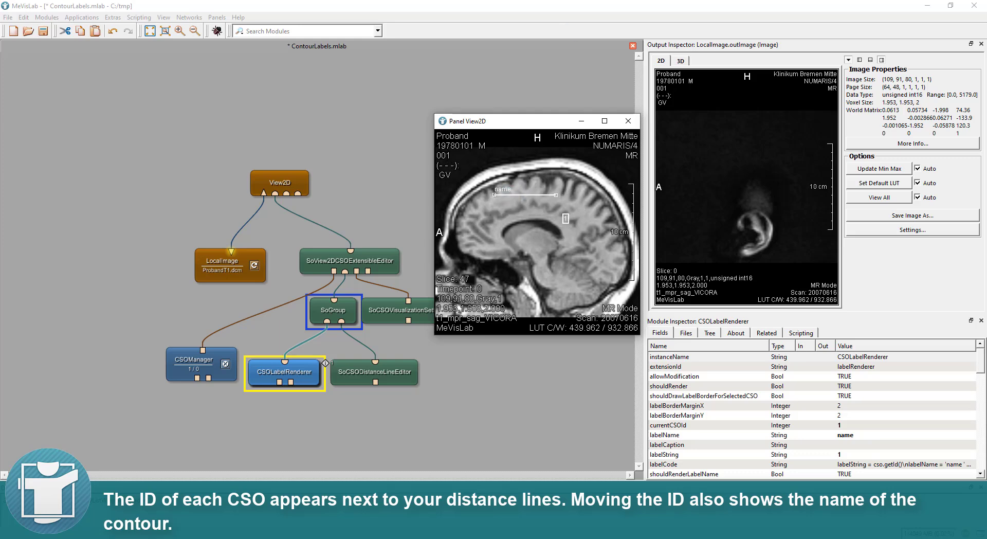
Open the CSOLabelRenderer settings panel and move it aside
{"action": "left_click", "coordinate": [261, 372]}
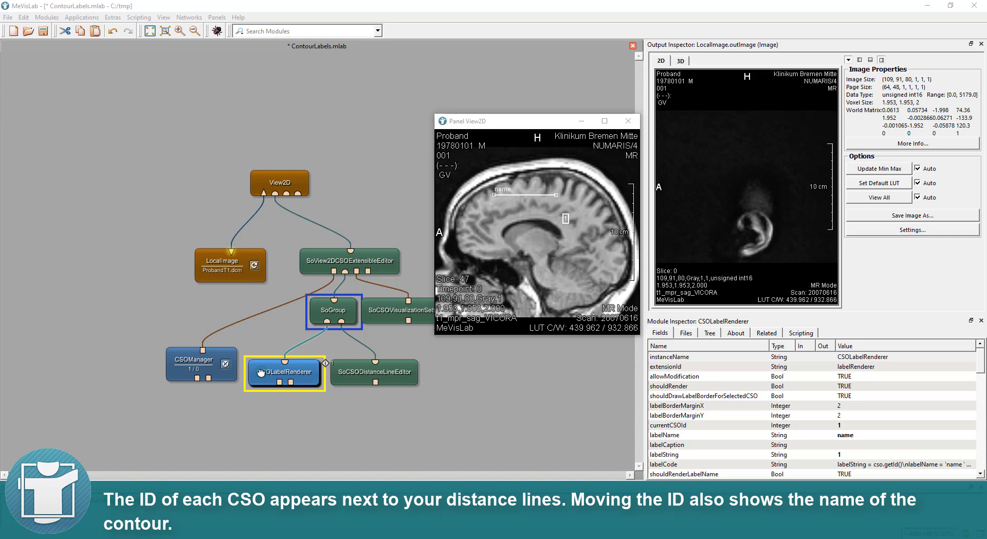
{"action": "double_click", "coordinate": [261, 372]}
{"action": "left_click_drag", "start_coordinate": [415, 138], "coordinate": [68, 93]}
Replace the label code so labelString shows the length in mm and labelName the ID
{"action": "double_click", "coordinate": [54, 136]}
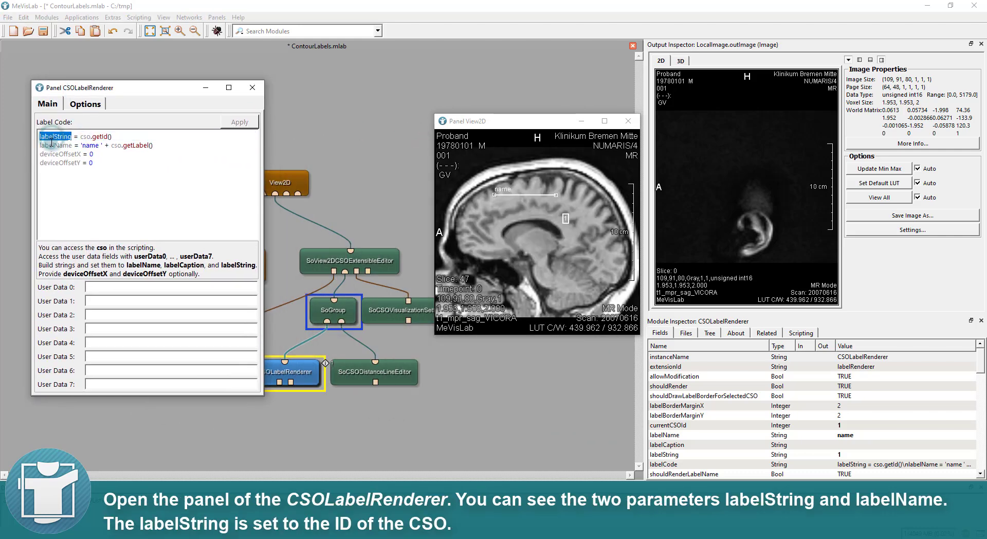
{"action": "double_click", "coordinate": [52, 142]}
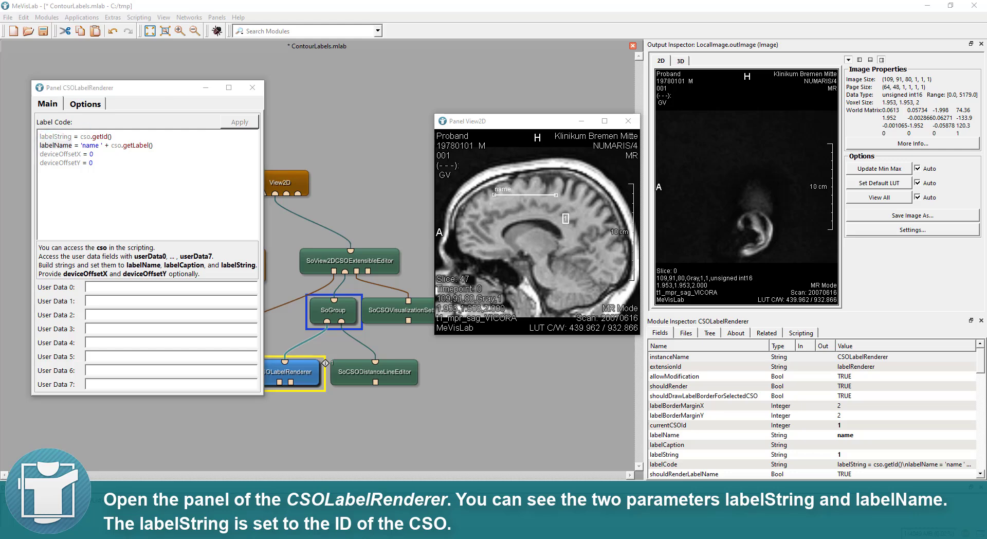
{"action": "double_click", "coordinate": [99, 137]}
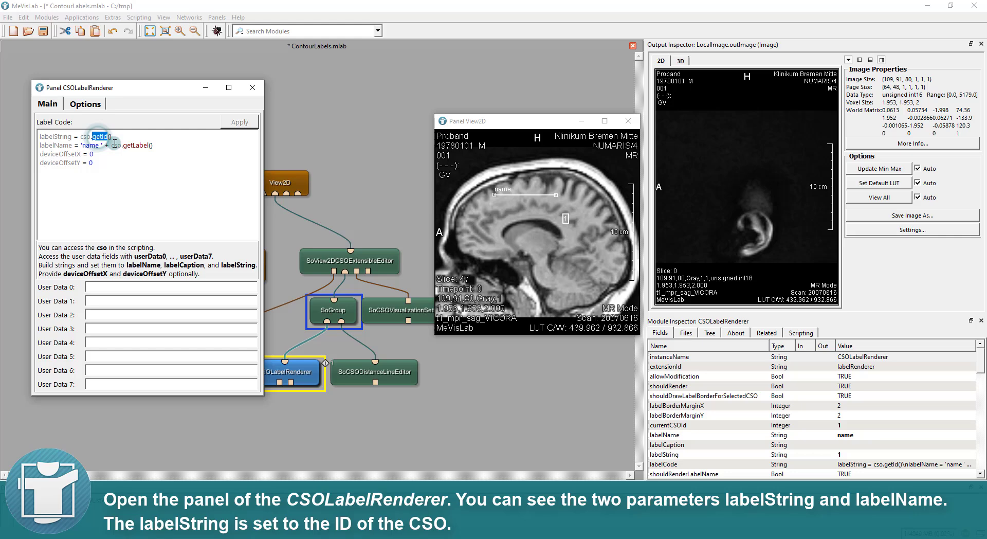
{"action": "double_click", "coordinate": [131, 145]}
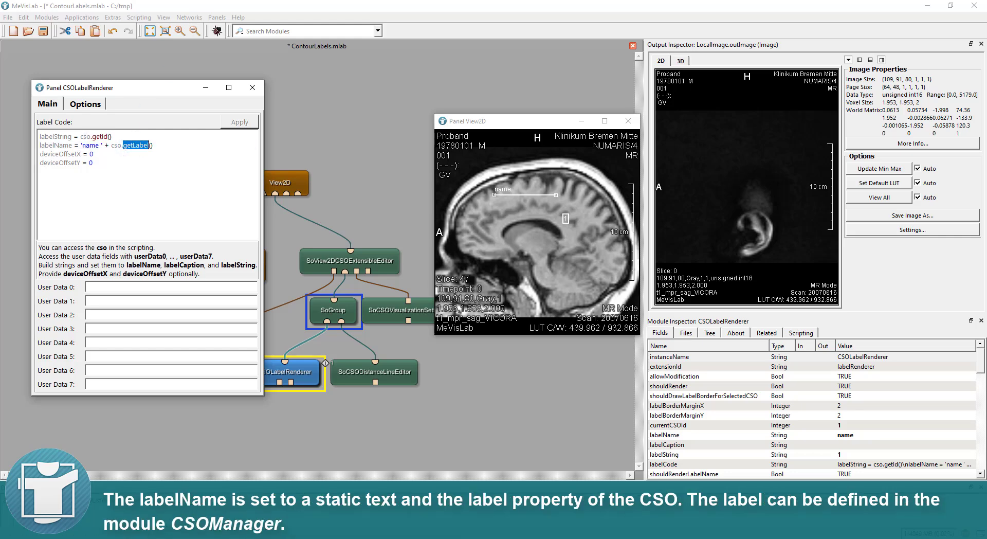
{"action": "left_click_drag", "start_coordinate": [95, 163], "coordinate": [40, 135]}
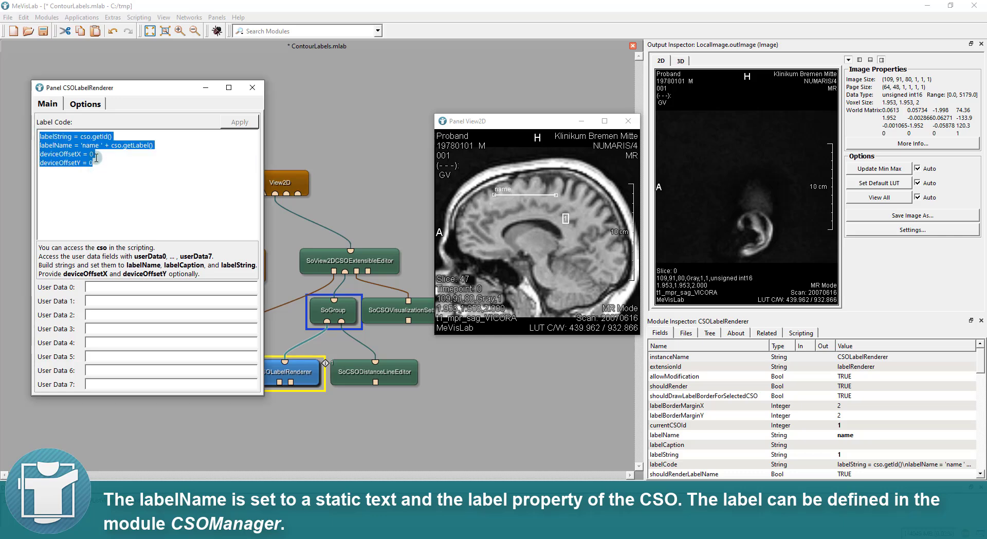
{"action": "type", "text": "labelString = f'Length: {cso.getLength():.2f} mm'   labelName = f\"Distance: {cso.getId()}\"   deviceOffsetX = 0   deviceOffsetY = 0"}
Apply the edited label code so the line reads 'Distance: 1' and 'Length: 64.51 mm'
{"action": "left_click", "coordinate": [44, 145]}
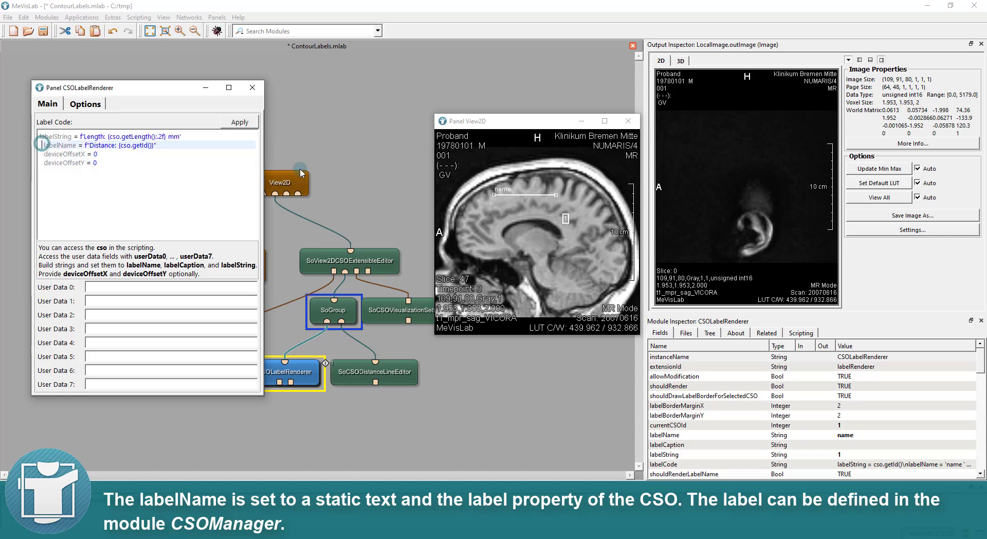
{"action": "key", "text": "Down"}
{"action": "key", "text": "Down"}
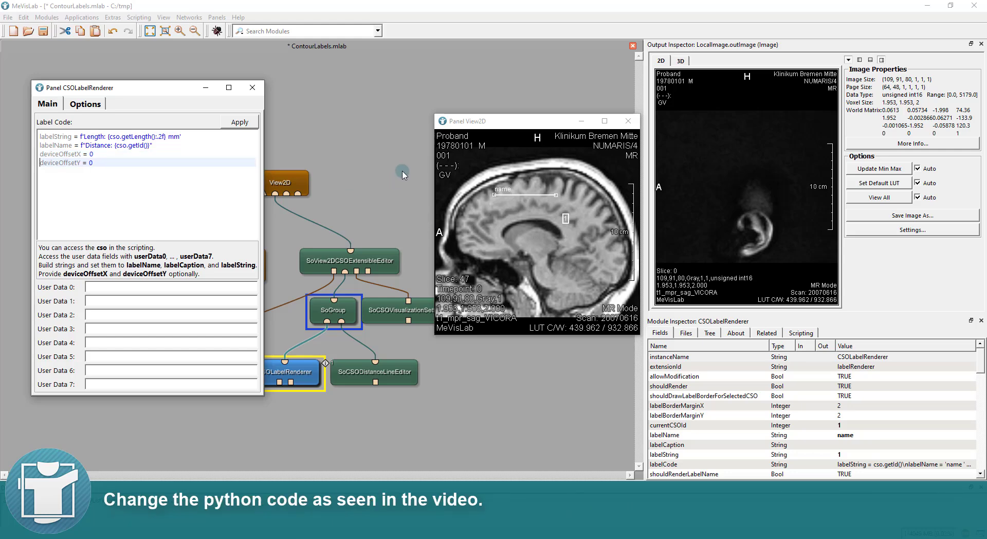
{"action": "left_click", "coordinate": [242, 122]}
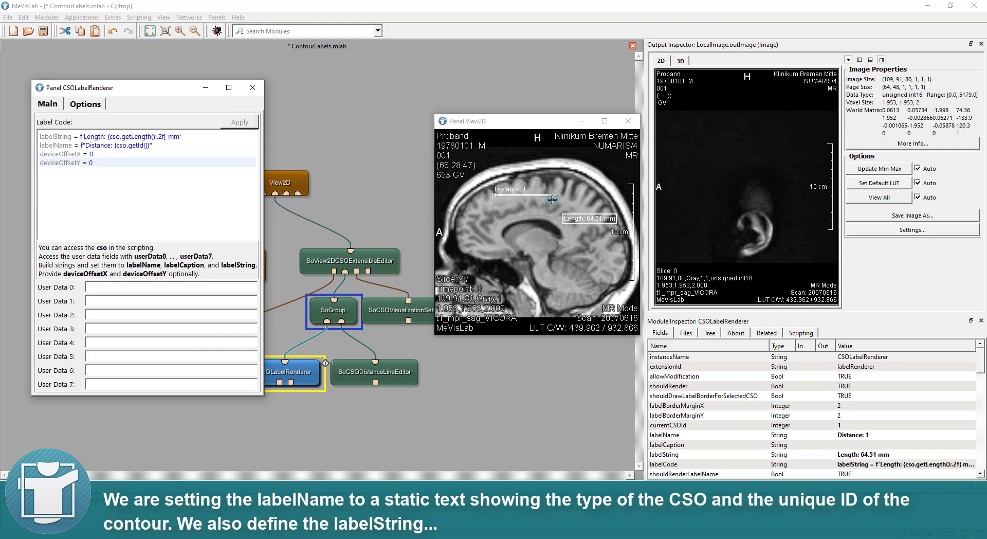
Reposition the distance line and Length label, then select the labelName code line
{"action": "left_click_drag", "start_coordinate": [513, 189], "coordinate": [503, 183]}
{"action": "left_click_drag", "start_coordinate": [564, 215], "coordinate": [544, 215]}
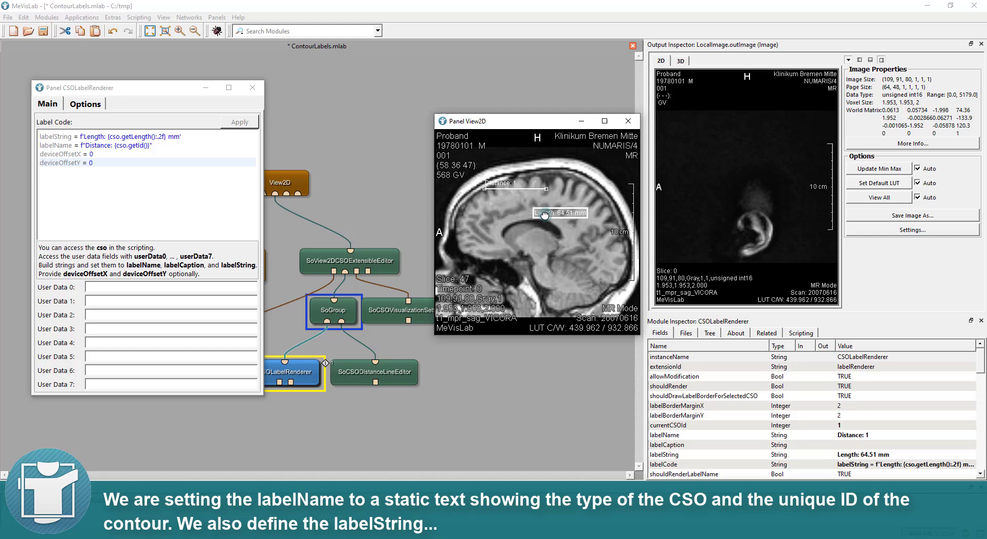
{"action": "left_click", "coordinate": [42, 137]}
{"action": "left_click_drag", "start_coordinate": [164, 146], "coordinate": [25, 144]}
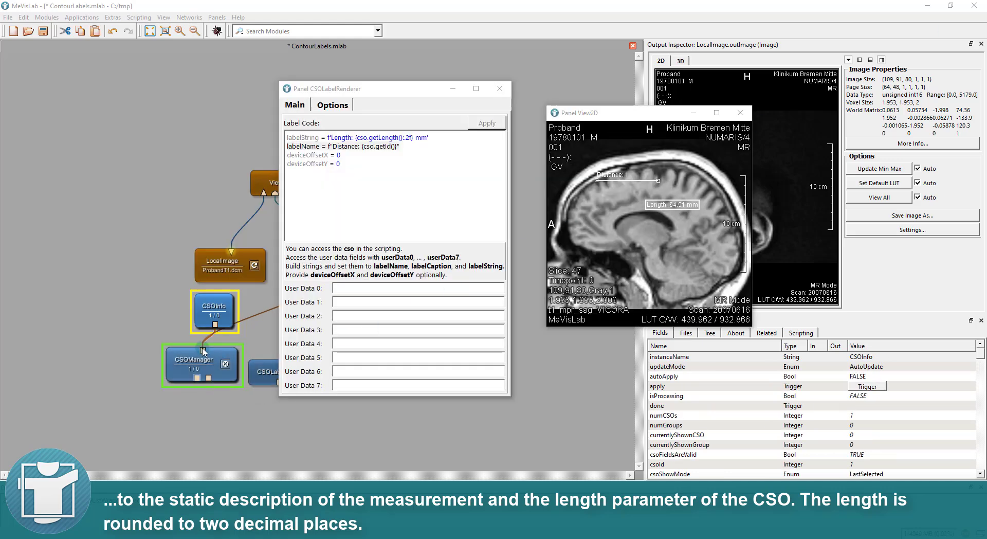
Place CSOInfo beside CSOManager and check the line's geometry, showing length 64.5121
{"action": "left_click", "coordinate": [204, 305]}
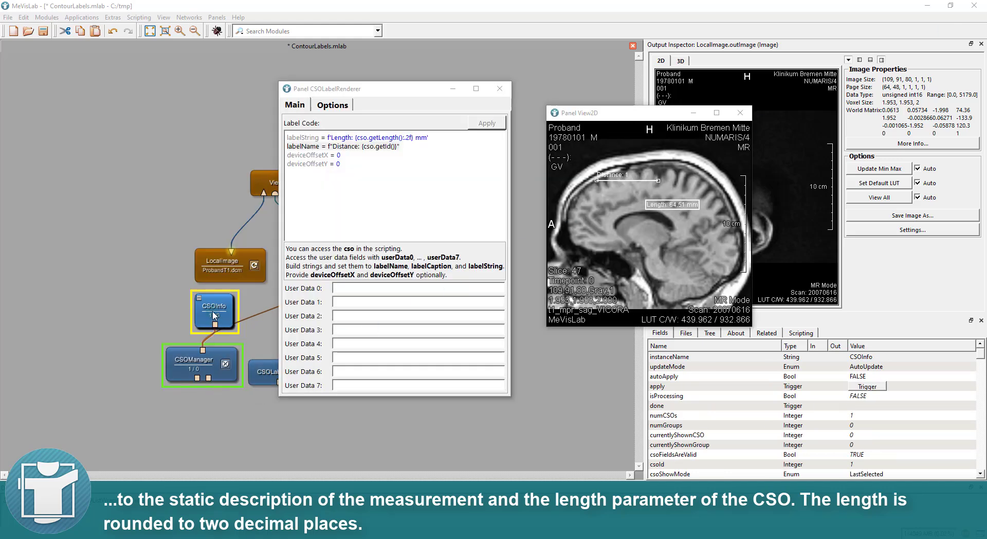
{"action": "left_click_drag", "start_coordinate": [176, 294], "coordinate": [137, 279]}
{"action": "double_click", "coordinate": [165, 289]}
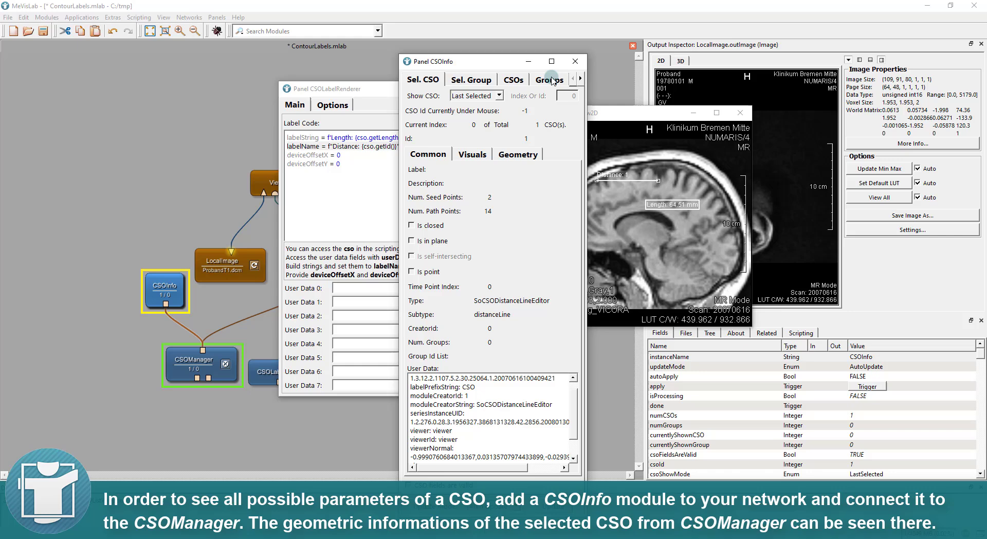
{"action": "left_click_drag", "start_coordinate": [498, 59], "coordinate": [144, 52]}
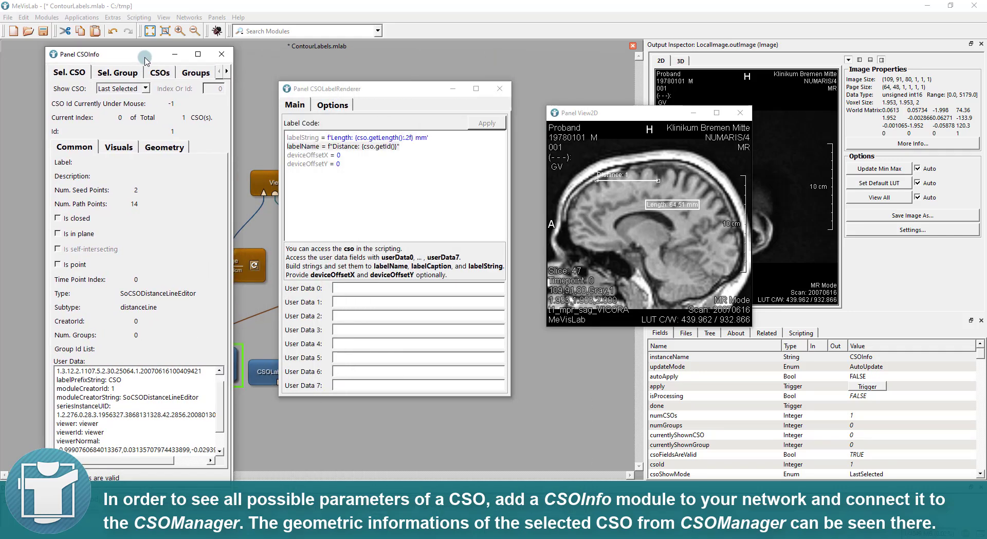
{"action": "left_click", "coordinate": [157, 146]}
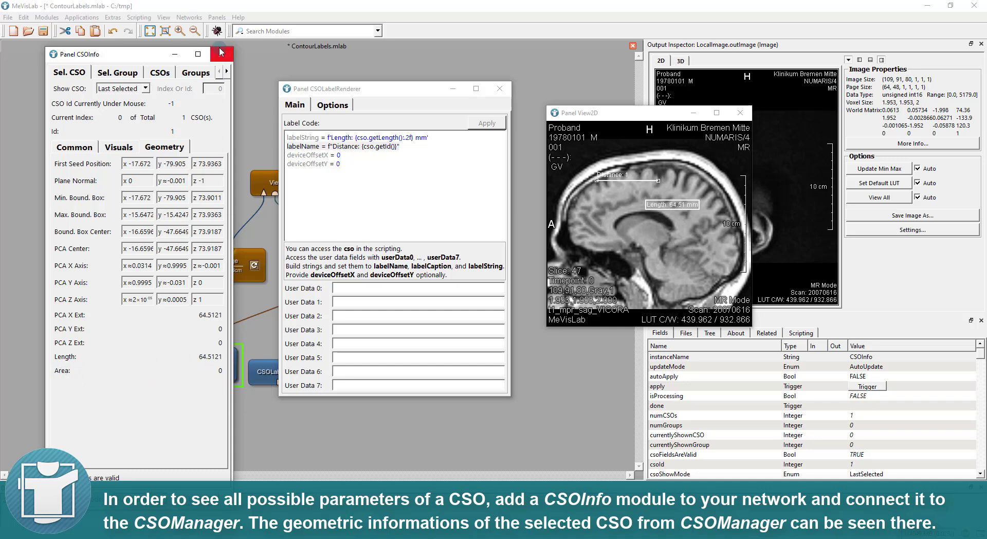
{"action": "left_click", "coordinate": [224, 59]}
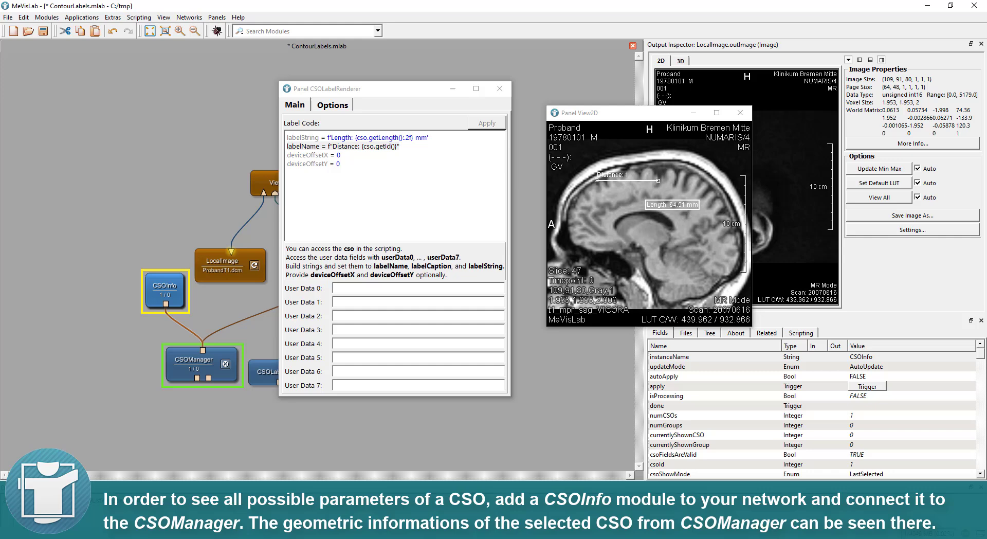
Enable Should render shadow in the SoCSOVisualizationSettings Misc tab, toggling it once to compare
{"action": "left_click_drag", "start_coordinate": [377, 89], "coordinate": [136, 122]}
{"action": "double_click", "coordinate": [434, 314]}
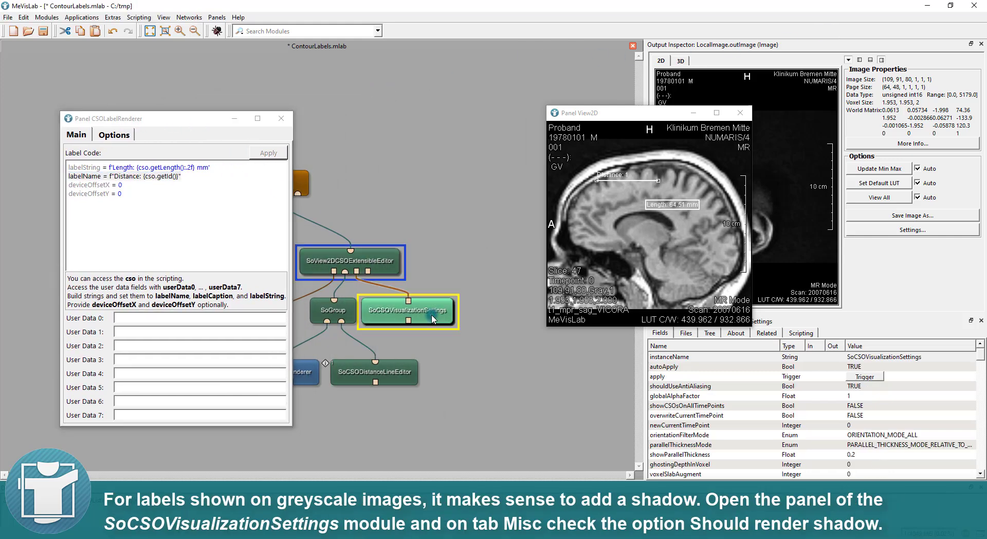
{"action": "left_click", "coordinate": [583, 104]}
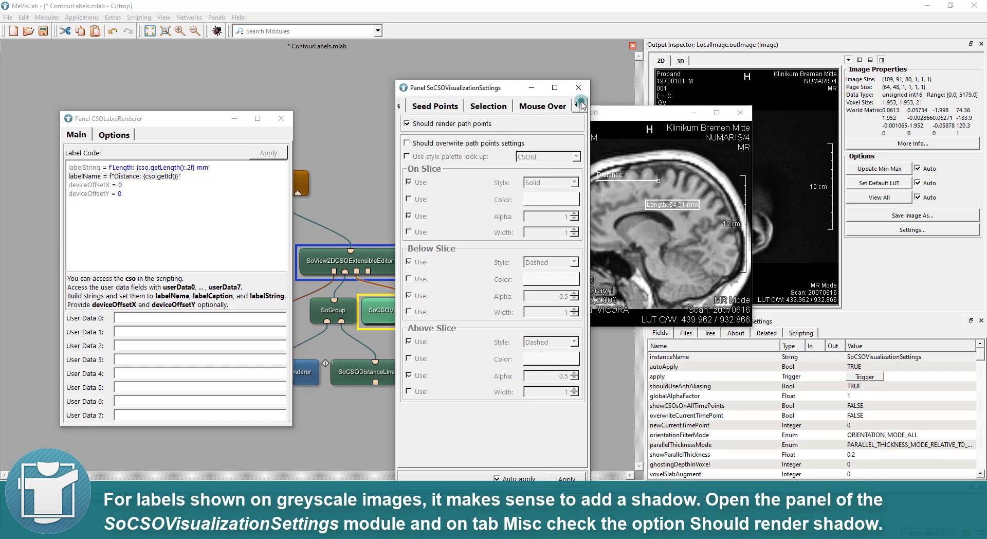
{"action": "left_click", "coordinate": [583, 105]}
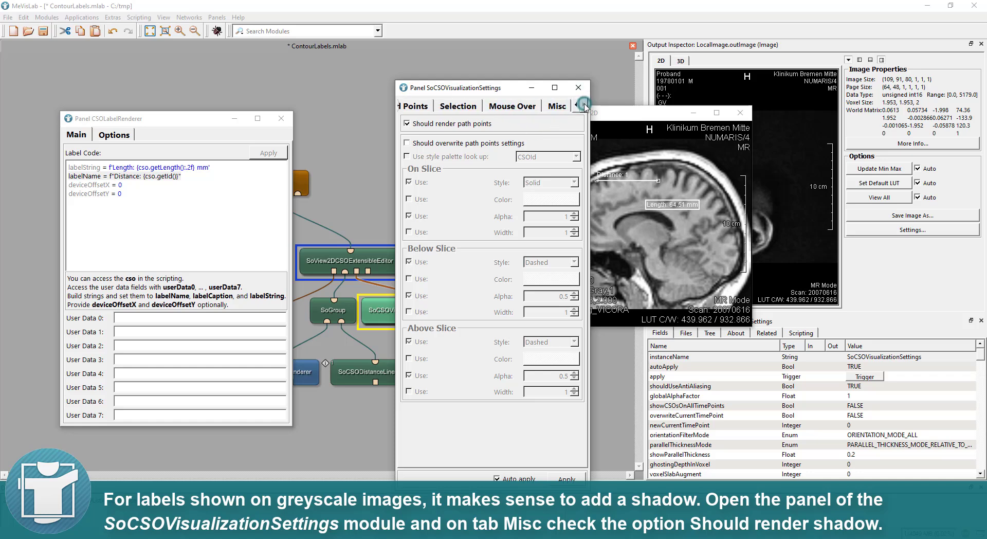
{"action": "left_click", "coordinate": [554, 106]}
{"action": "left_click", "coordinate": [453, 124]}
{"action": "left_click_drag", "start_coordinate": [453, 90], "coordinate": [395, 92]}
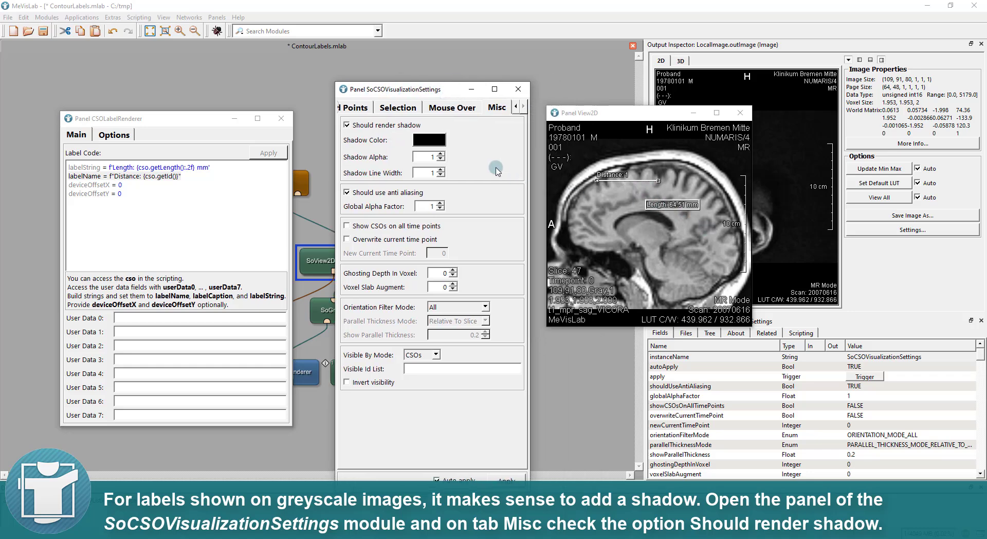
{"action": "left_click", "coordinate": [358, 128]}
{"action": "left_click", "coordinate": [358, 128]}
{"action": "left_click", "coordinate": [511, 91]}
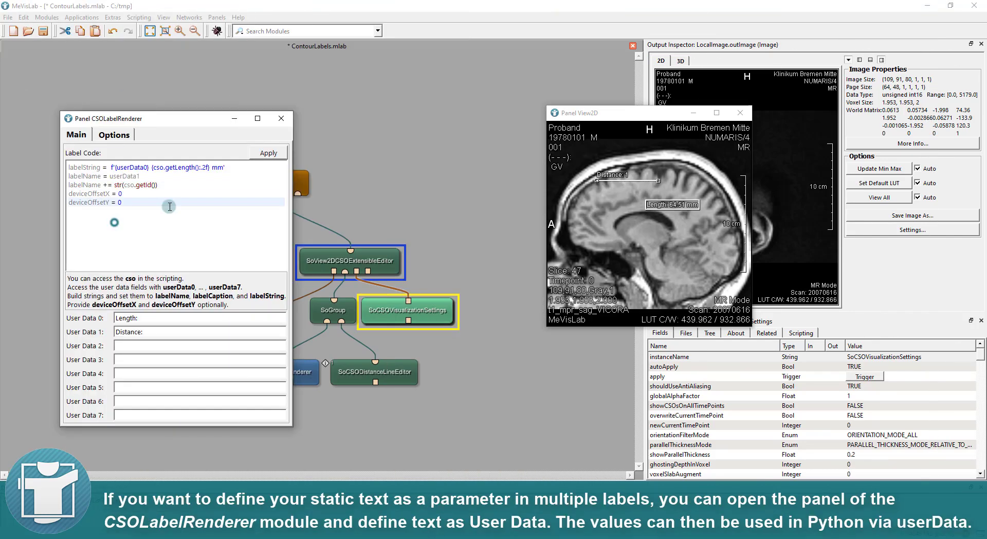
Apply the userData0/userData1 label code, adjust User Data 1 'Distance:', and shift the line down-right
{"action": "left_click", "coordinate": [269, 154]}
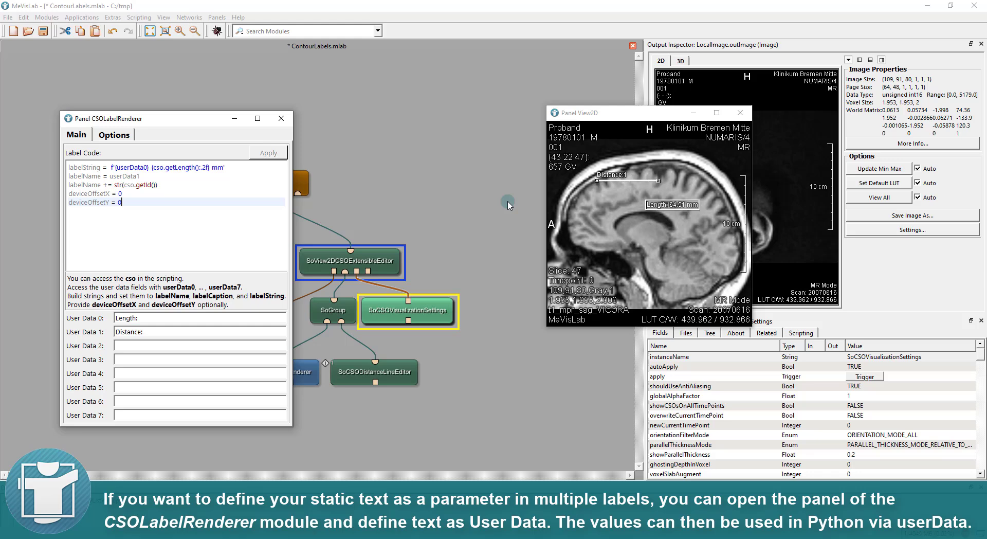
{"action": "left_click", "coordinate": [169, 330]}
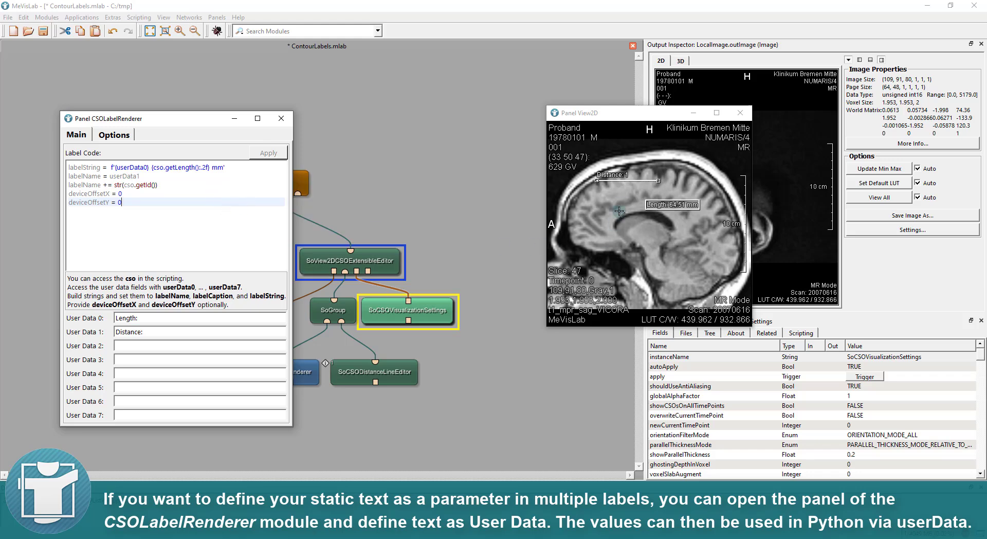
{"action": "left_click_drag", "start_coordinate": [614, 175], "coordinate": [617, 188]}
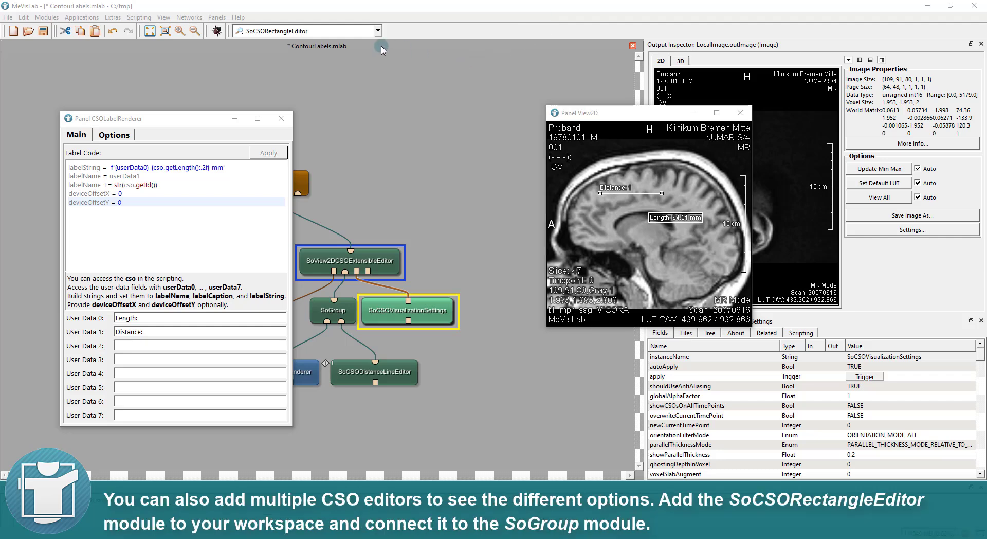
Add a SoCSORectangleEditor beside the distance line editor and connect SoGroup's output to it
{"action": "left_click", "coordinate": [329, 30]}
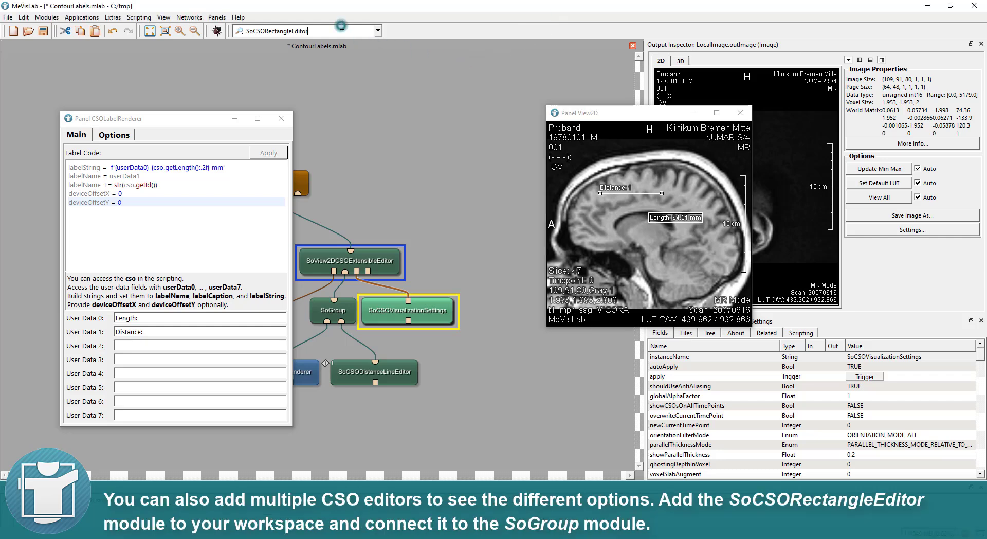
{"action": "key", "text": "BackSpace"}
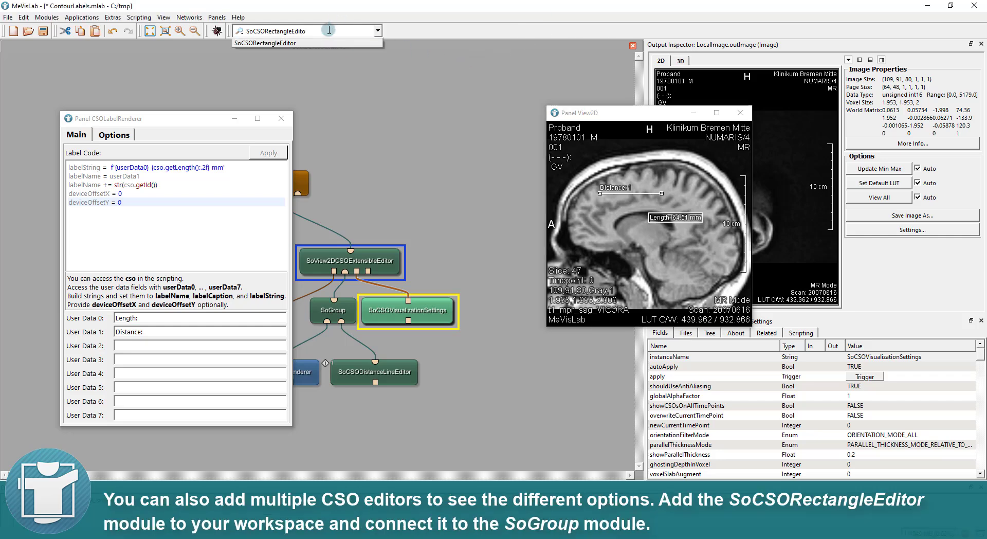
{"action": "left_click", "coordinate": [292, 43]}
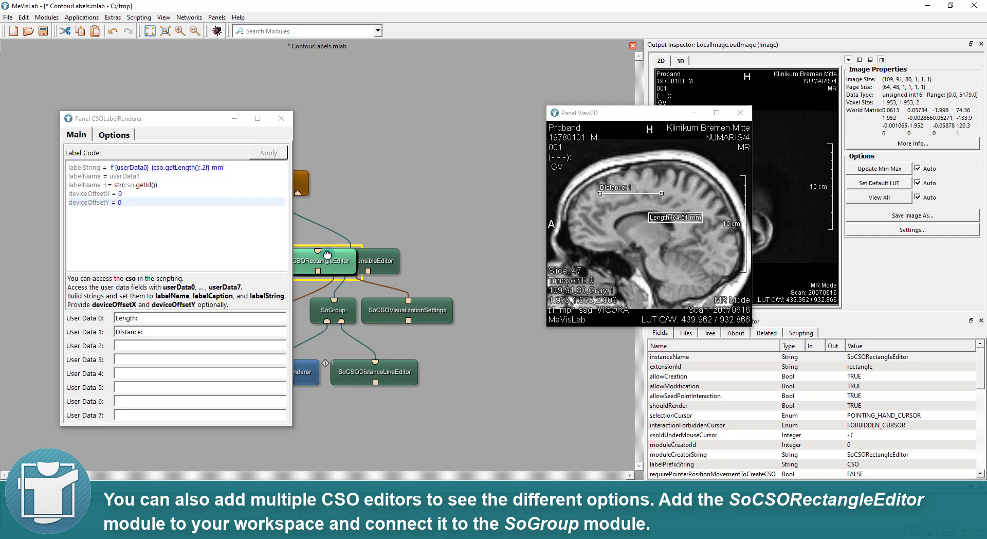
{"action": "mouse_move", "coordinate": [327, 255]}
{"action": "left_mouse_down"}
{"action": "mouse_move", "coordinate": [472, 370]}
{"action": "mouse_move", "coordinate": [349, 322]}
{"action": "left_mouse_up"}
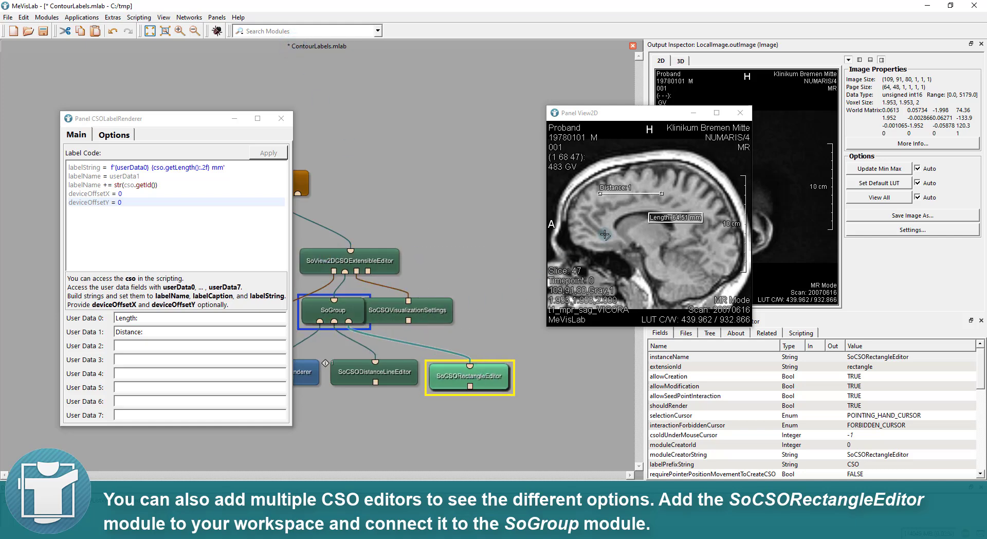
{"action": "left_click_drag", "start_coordinate": [615, 213], "coordinate": [656, 253]}
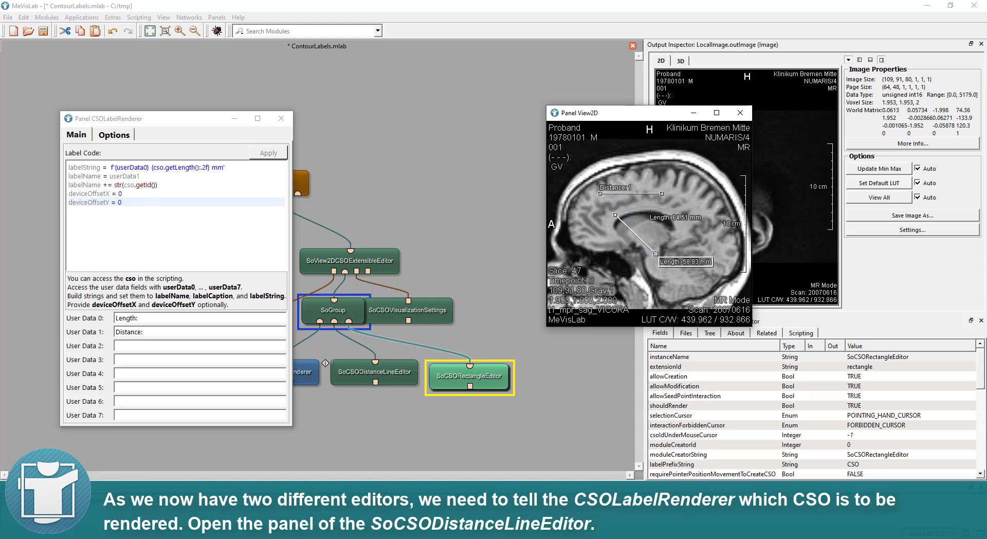
Open the SoCSODistanceLineEditor panel, check its distanceLine Extension Id, and move it aside
{"action": "double_click", "coordinate": [393, 375]}
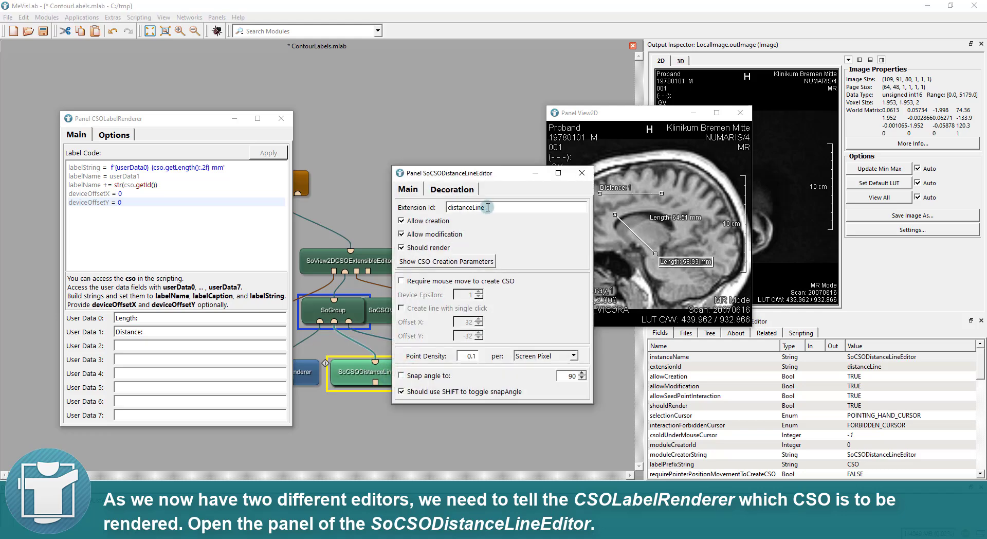
{"action": "double_click", "coordinate": [488, 207]}
{"action": "key", "text": "ctrl+c"}
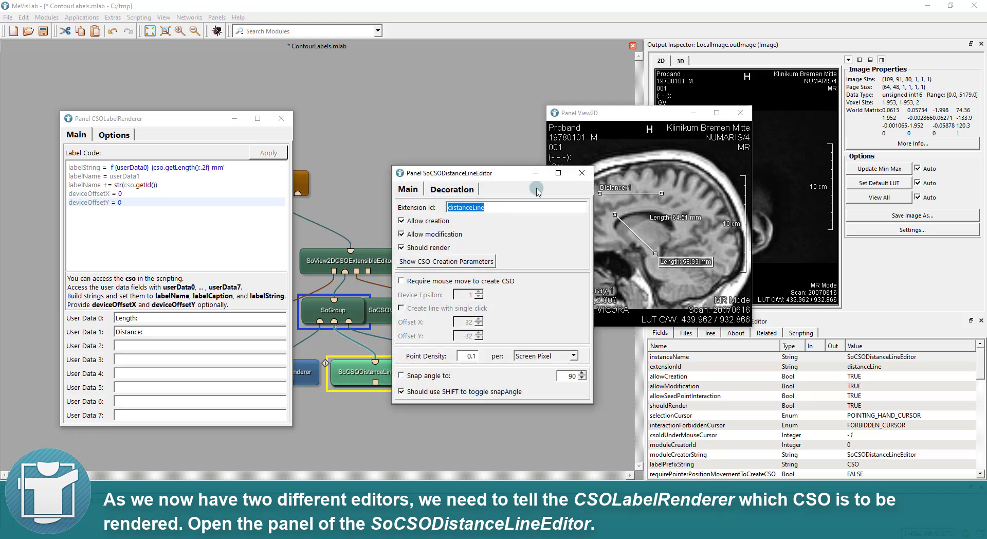
{"action": "left_click_drag", "start_coordinate": [536, 173], "coordinate": [796, 65]}
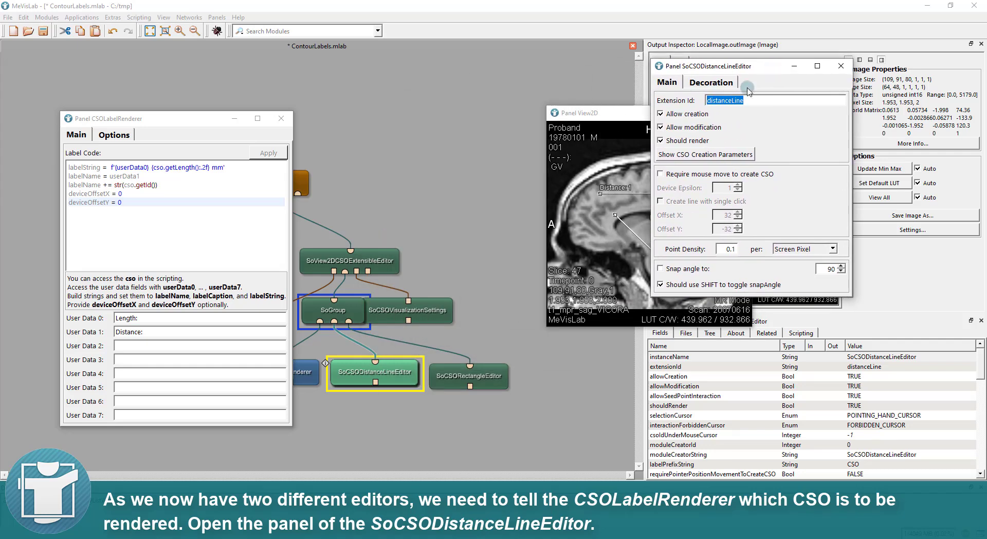
Open the SoCSORectangleEditor panel, showing Extension Id rectangle, next to the viewer
{"action": "double_click", "coordinate": [448, 376]}
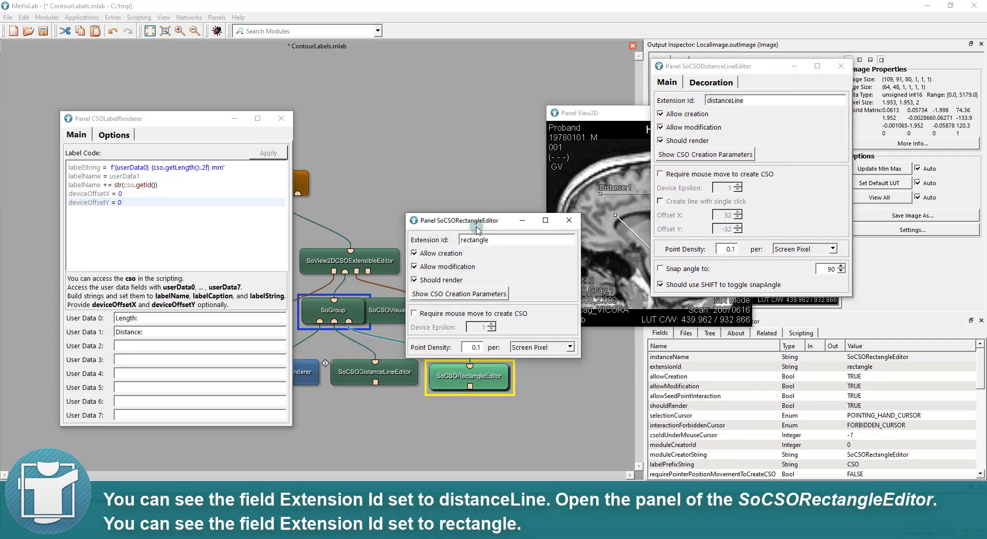
{"action": "left_click_drag", "start_coordinate": [476, 220], "coordinate": [523, 69]}
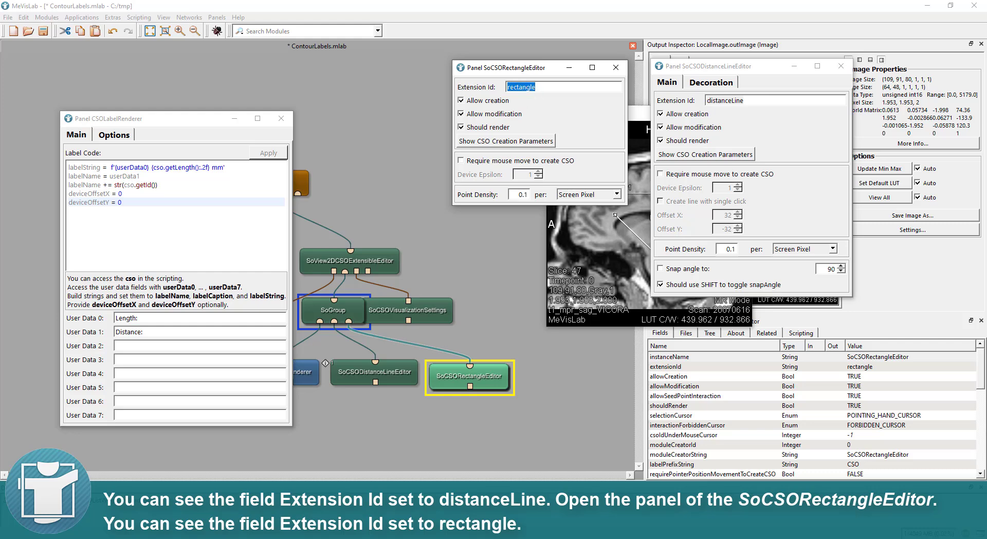
{"action": "left_click", "coordinate": [140, 206]}
Replace the label code with the if/elif version branching on distanceLine and rectangle
{"action": "key", "text": "ctrl+a"}
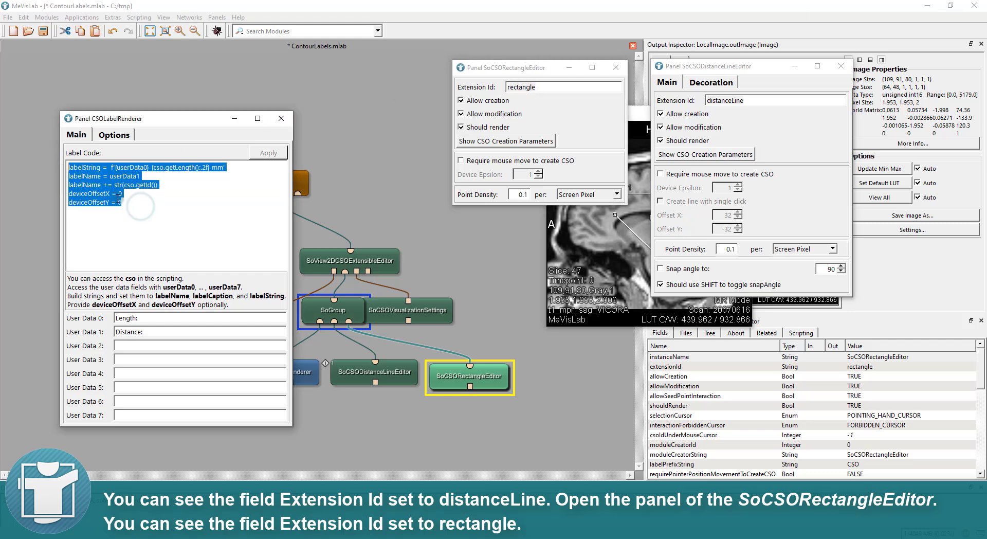
{"action": "type", "text": "if cso.getSubType() == 'distanceLine':     labelString =  f'{userData0} {cso.getLength():.2f} mm'     labelName = userData1     labelName += str(cso.getId()) elif cso.getSubType() == 'rectangle':     labelString = f'{userData0} {cso.getLength():.2f} mm\\n'     labelString += f'{userData2} {cso.getArea():.2f} mm^2'     labelName = userData3     labelName += str(cso.getId()) deviceOffsetX = 0 deviceOffsetY = 0"}
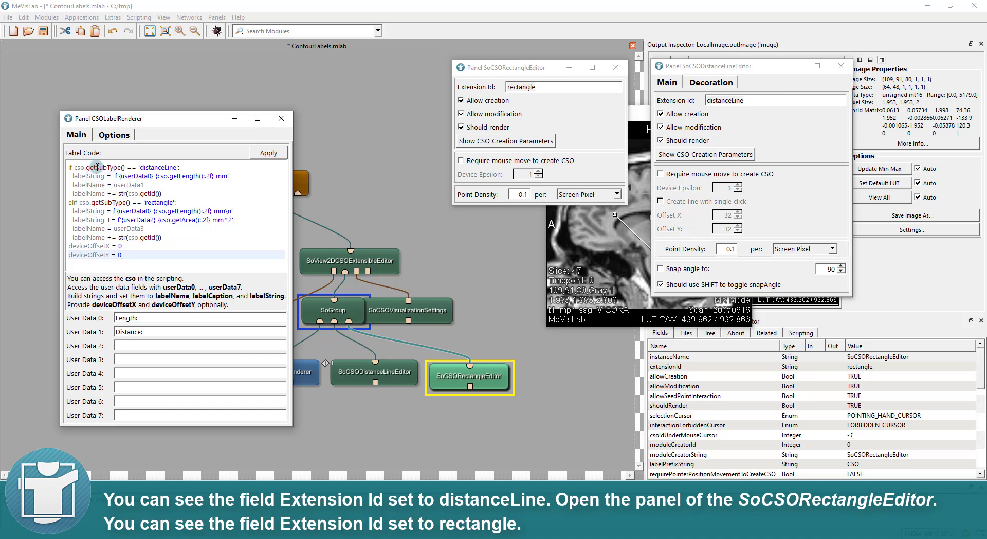
{"action": "left_click_drag", "start_coordinate": [184, 167], "coordinate": [72, 161]}
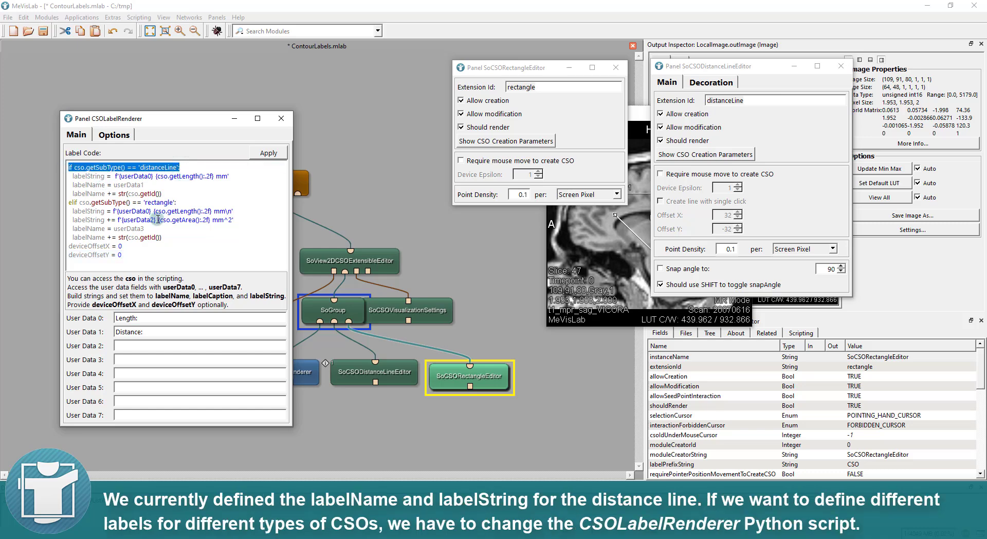
{"action": "left_click_drag", "start_coordinate": [177, 202], "coordinate": [68, 202]}
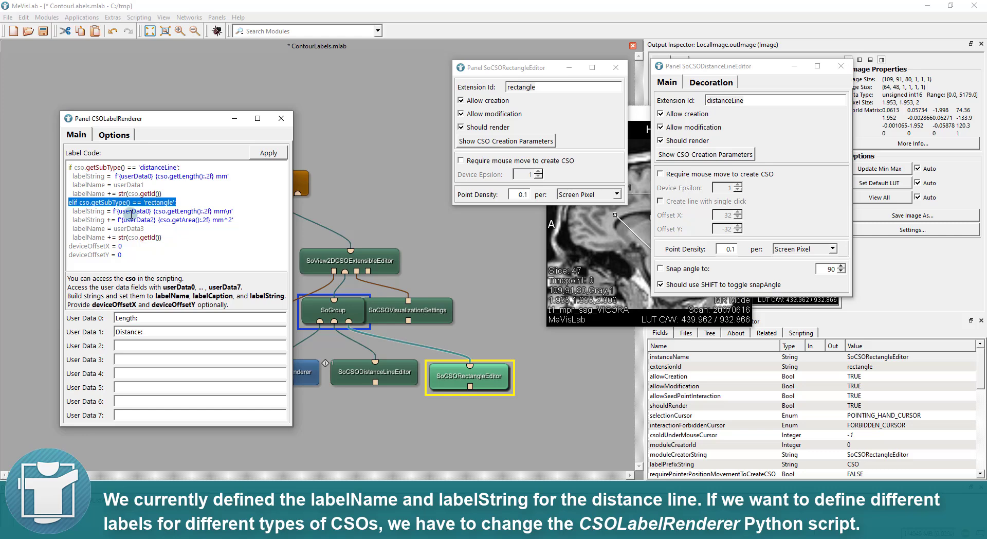
Check the userData2 area line in the code and set User Data 2 to 'Area:'
{"action": "left_click", "coordinate": [132, 212]}
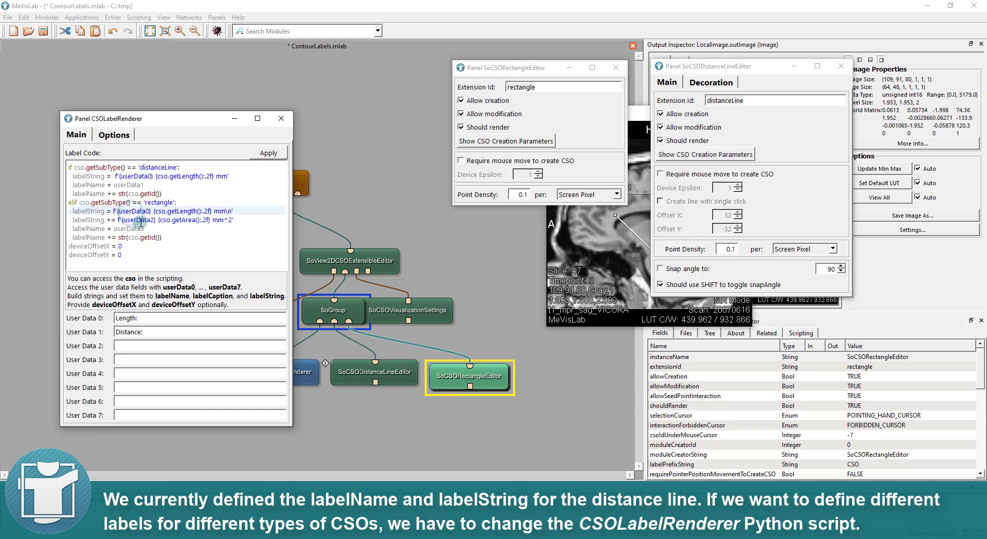
{"action": "left_click", "coordinate": [142, 221]}
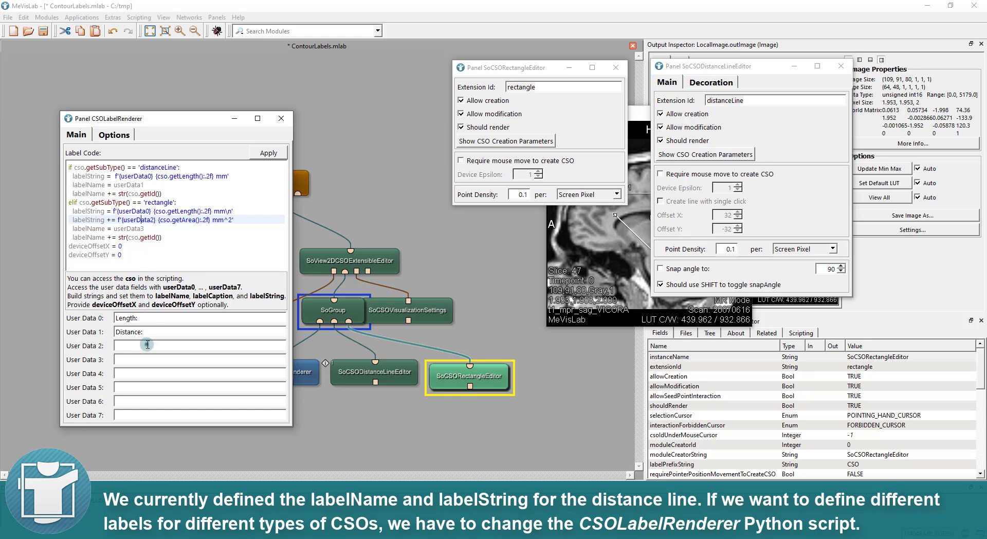
{"action": "left_click", "coordinate": [146, 350]}
Set User Data 3 to 'Rectangle:', apply the label code, and draw a 37.30 mm distance line
{"action": "key", "text": "Tab"}
{"action": "type", "text": "Re"}
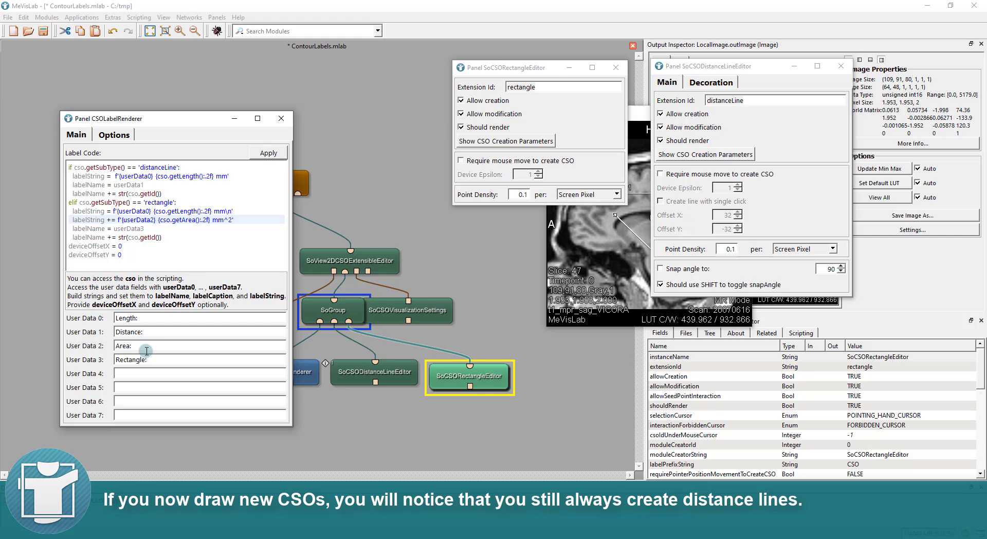
{"action": "left_click", "coordinate": [268, 153]}
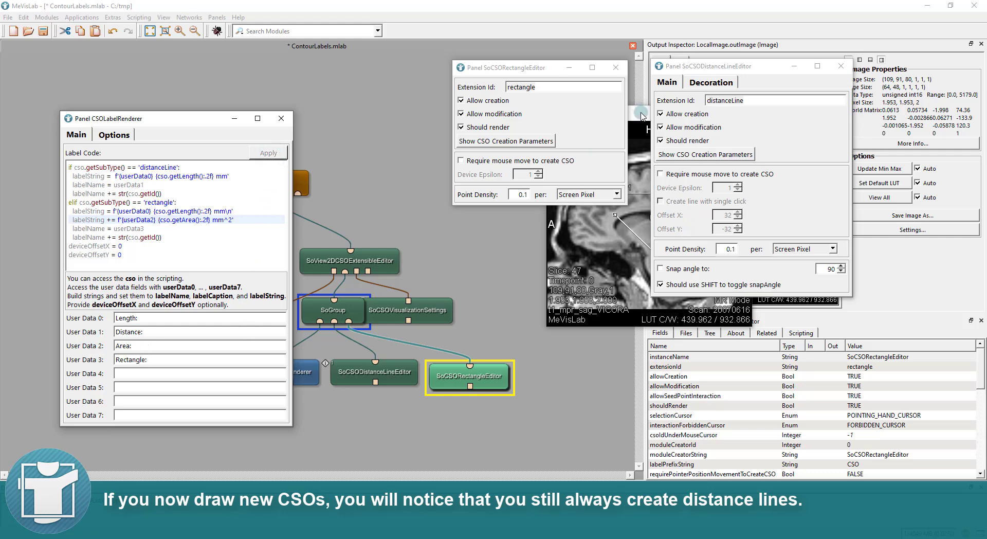
{"action": "left_click_drag", "start_coordinate": [641, 115], "coordinate": [629, 120]}
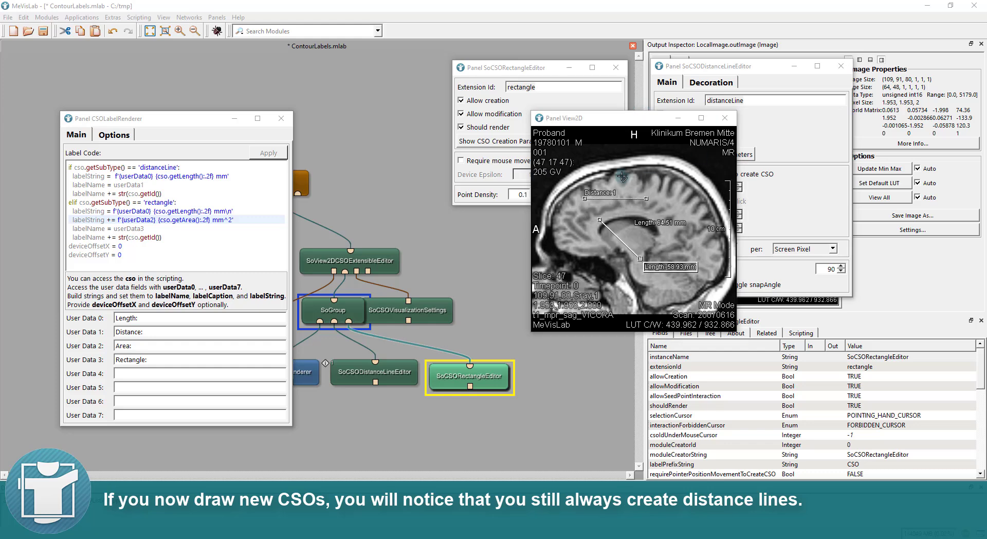
{"action": "left_click_drag", "start_coordinate": [622, 177], "coordinate": [657, 185]}
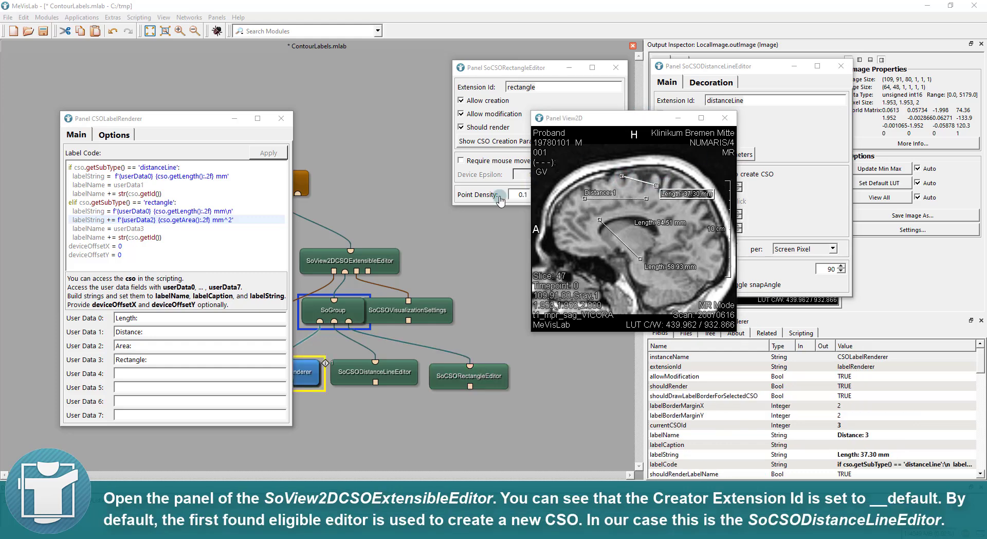
Set the extensible editor's Creator Extension Id to distanceLine and draw another distance line
{"action": "double_click", "coordinate": [371, 261]}
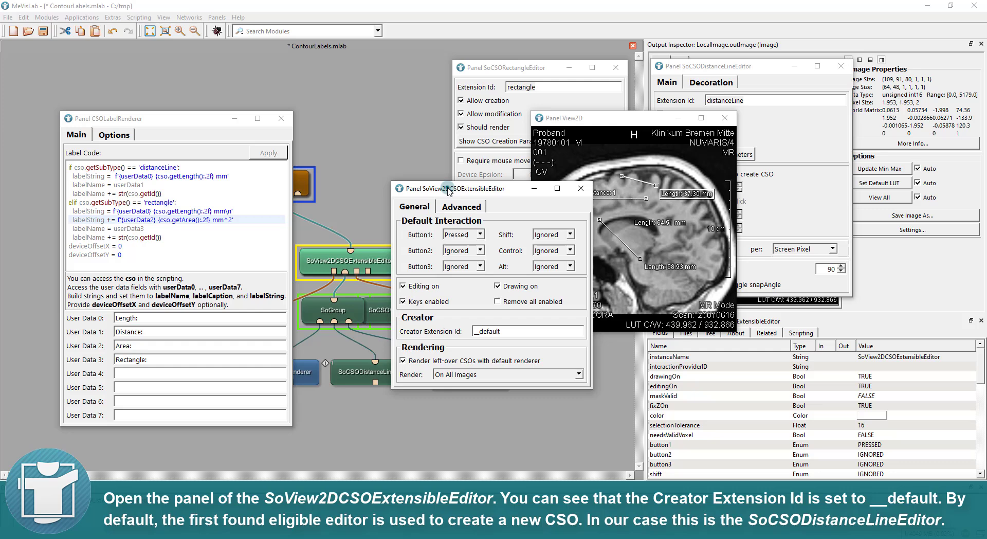
{"action": "left_click_drag", "start_coordinate": [447, 188], "coordinate": [356, 259]}
{"action": "left_click_drag", "start_coordinate": [415, 402], "coordinate": [372, 402]}
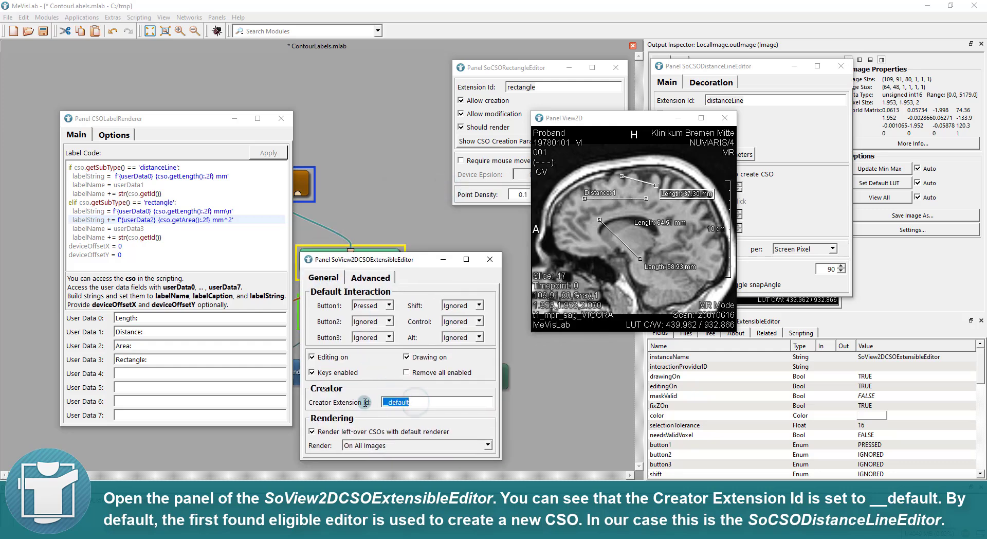
{"action": "key", "text": "ctrl+v"}
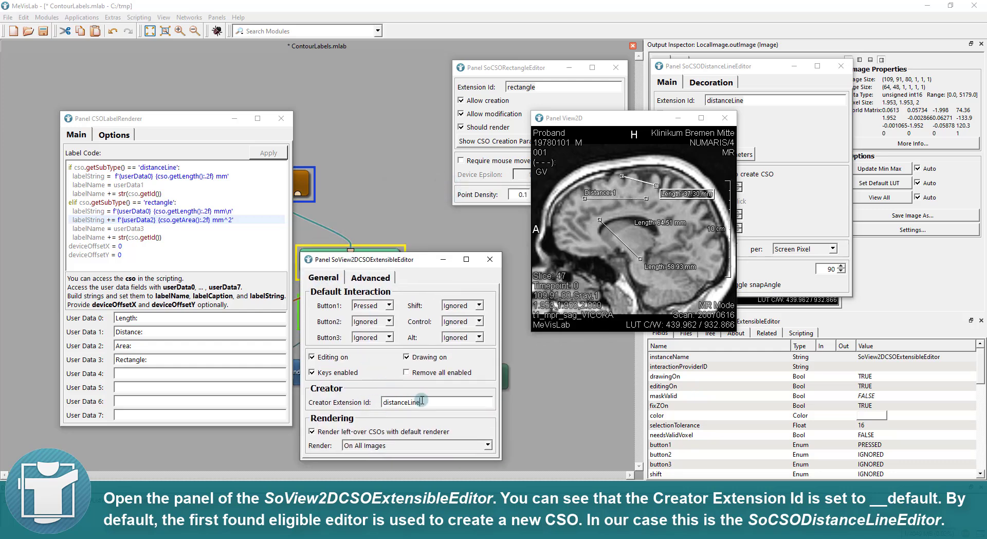
{"action": "left_click", "coordinate": [489, 259]}
{"action": "left_click_drag", "start_coordinate": [577, 212], "coordinate": [595, 238]}
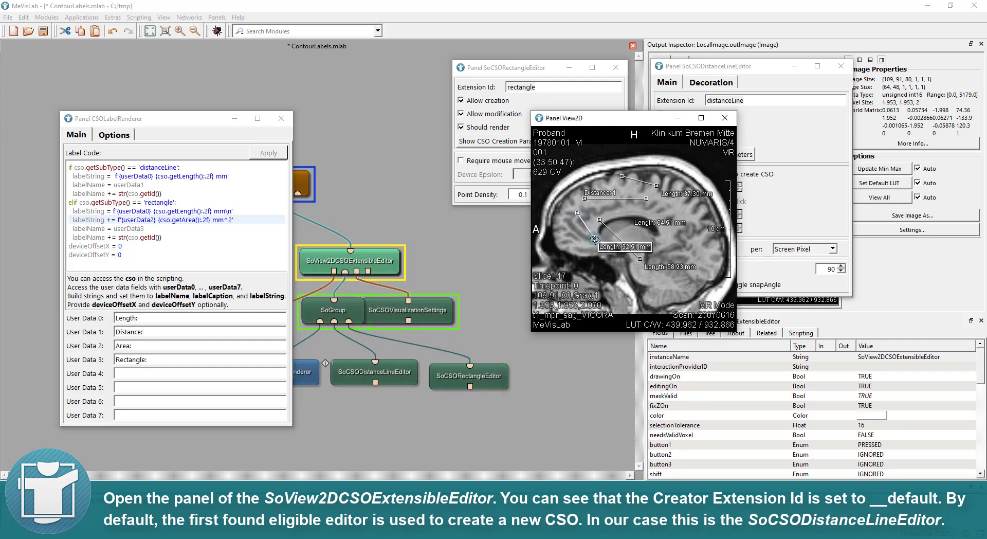
Copy the rectangle Extension Id and set the Creator Extension Id to 'rectangle'
{"action": "left_click", "coordinate": [547, 86]}
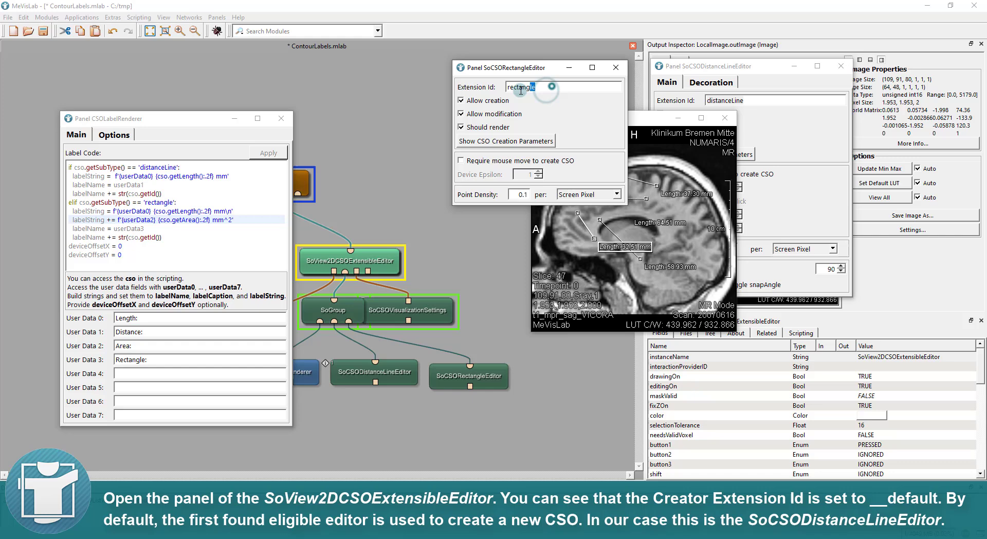
{"action": "double_click", "coordinate": [523, 87]}
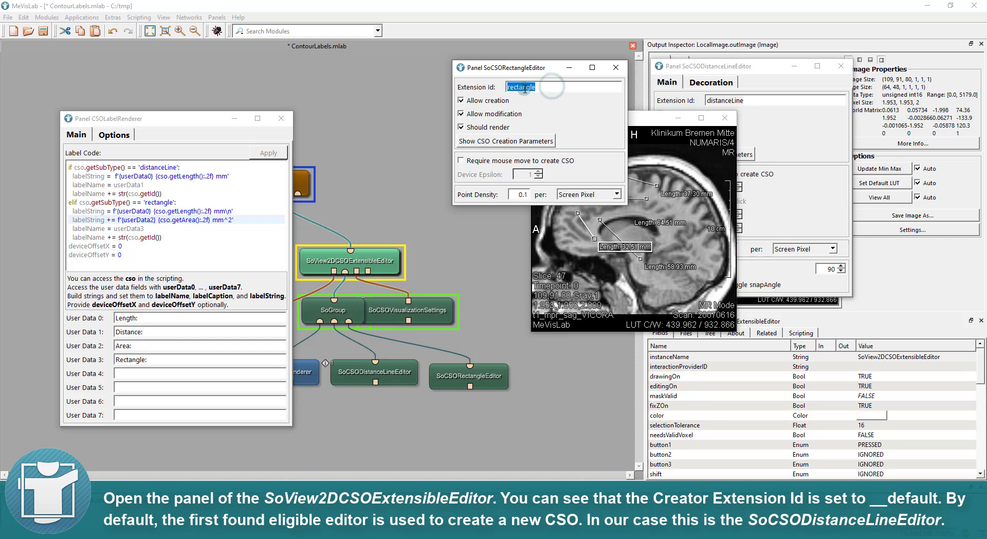
{"action": "double_click", "coordinate": [389, 312]}
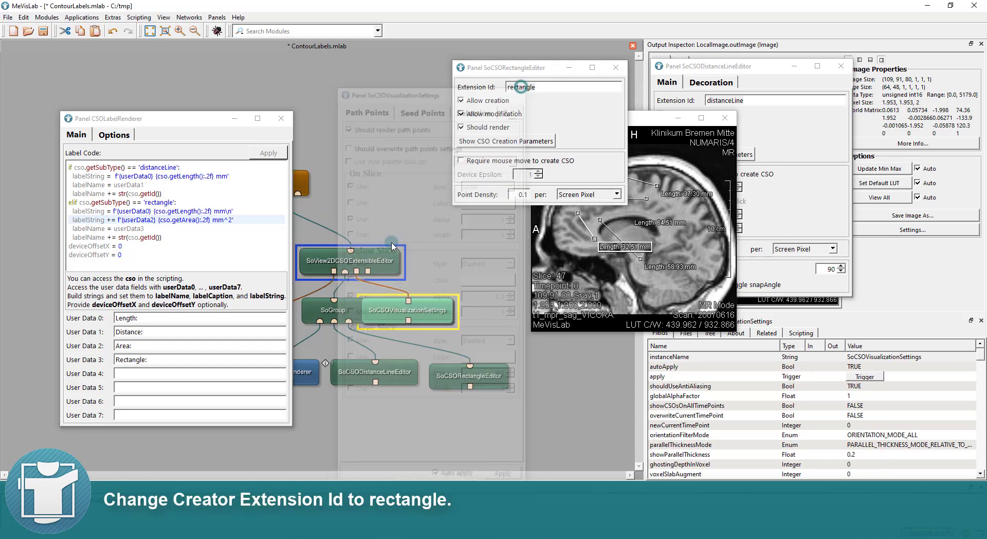
{"action": "double_click", "coordinate": [388, 257]}
{"action": "left_click_drag", "start_coordinate": [430, 404], "coordinate": [363, 406]}
{"action": "type", "text": "rectangle"}
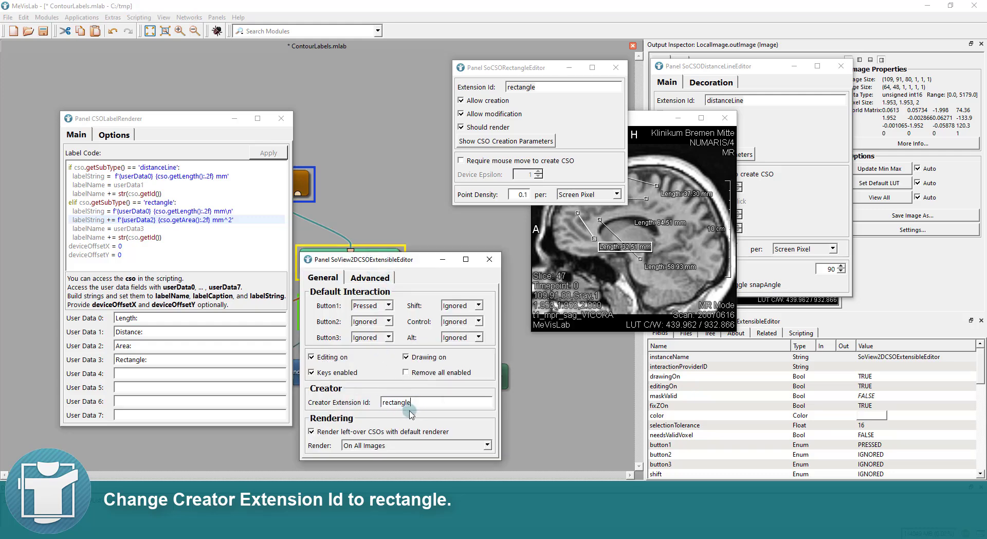
{"action": "left_click", "coordinate": [489, 260]}
Draw two rectangles on the slice, scroll to another slice, and draw a third rectangle
{"action": "mouse_move", "coordinate": [571, 233]}
{"action": "left_mouse_down"}
{"action": "mouse_move", "coordinate": [619, 296]}
{"action": "mouse_move", "coordinate": [653, 304]}
{"action": "mouse_move", "coordinate": [664, 252]}
{"action": "mouse_move", "coordinate": [650, 283]}
{"action": "mouse_move", "coordinate": [628, 282]}
{"action": "left_mouse_up"}
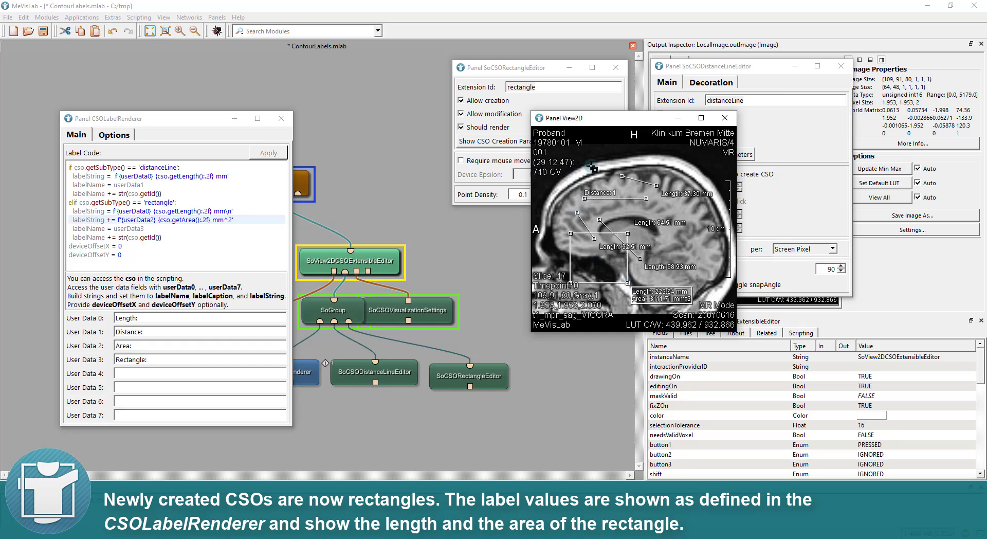
{"action": "left_click_drag", "start_coordinate": [591, 165], "coordinate": [615, 201]}
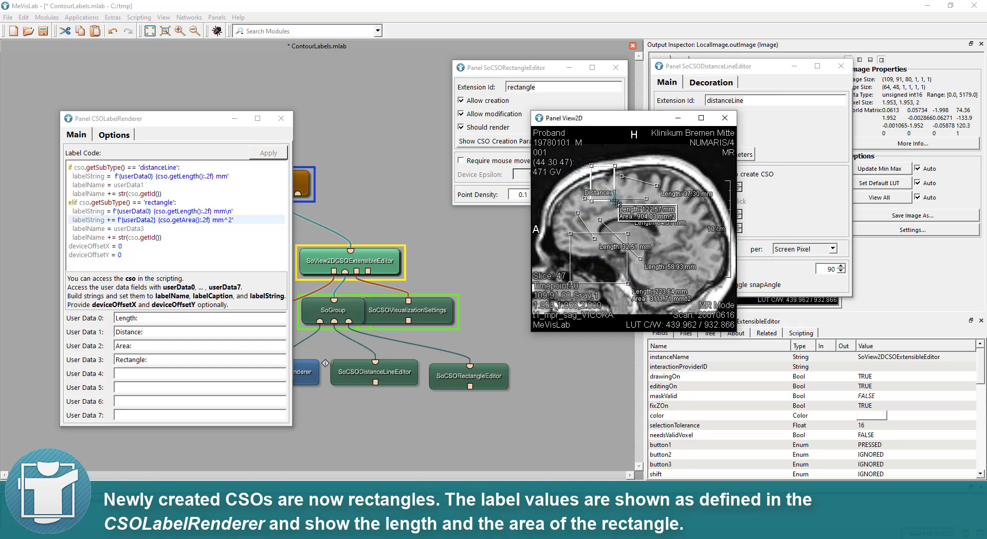
{"action": "scroll", "coordinate": [578, 193], "scroll_direction": "down", "scroll_amount": 6}
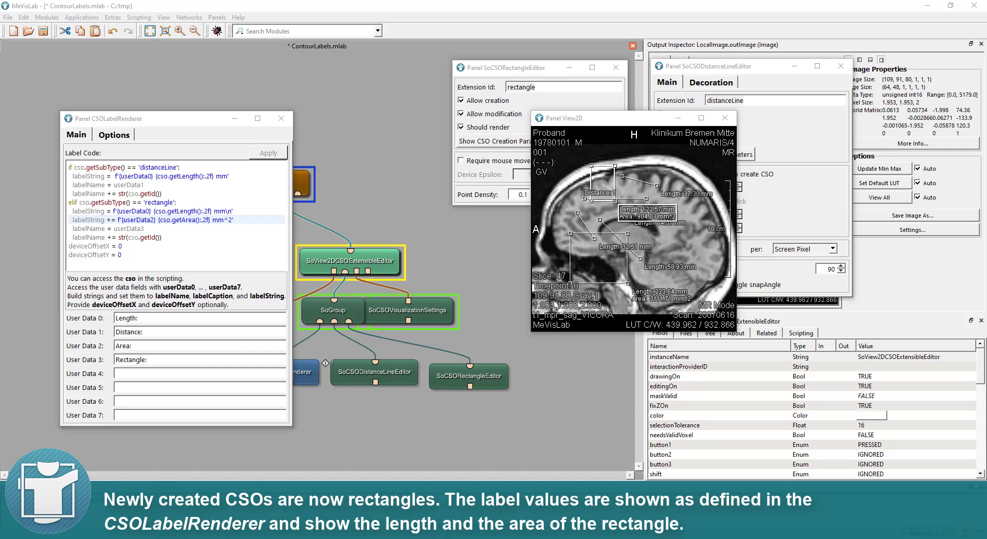
{"action": "mouse_move", "coordinate": [576, 191]}
{"action": "left_mouse_down"}
{"action": "mouse_move", "coordinate": [653, 262]}
{"action": "mouse_move", "coordinate": [641, 258]}
{"action": "left_mouse_up"}
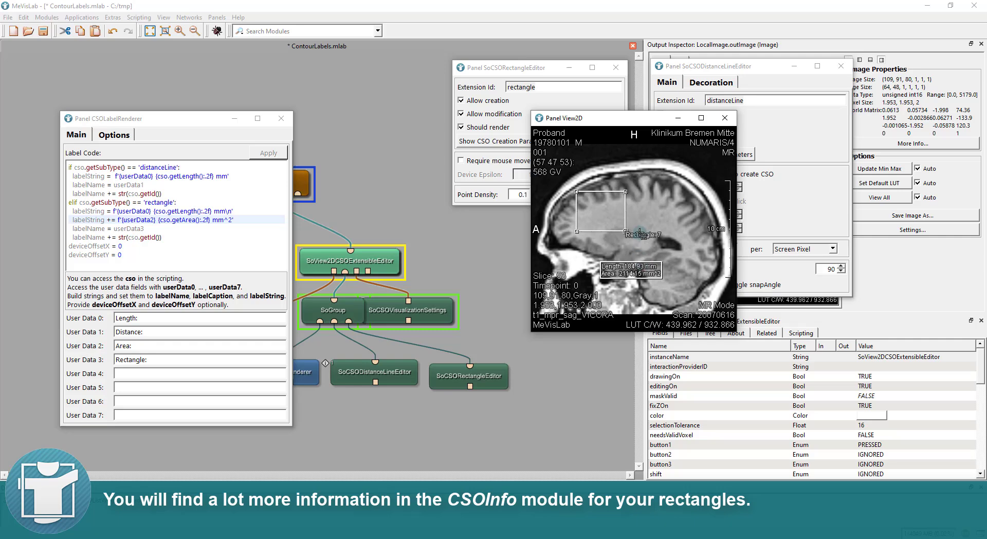